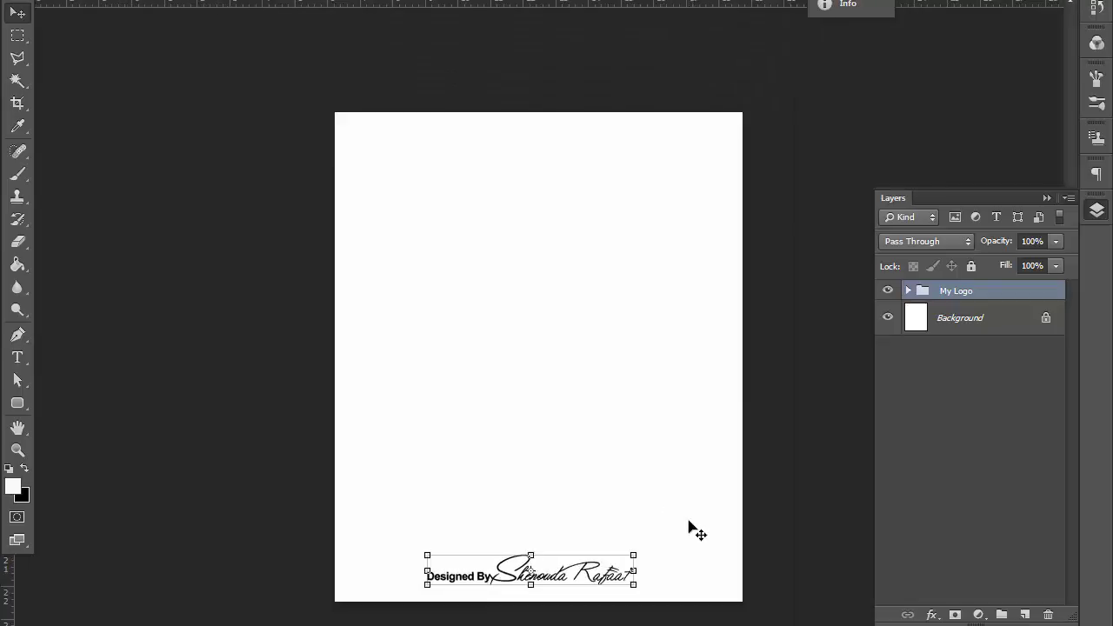
# Step: Fill a rectangle on a new layer with green and place it at the page's top-left
pyautogui.hotkey('ctrl', '+')
pyautogui.scroll(3, 556, 131)
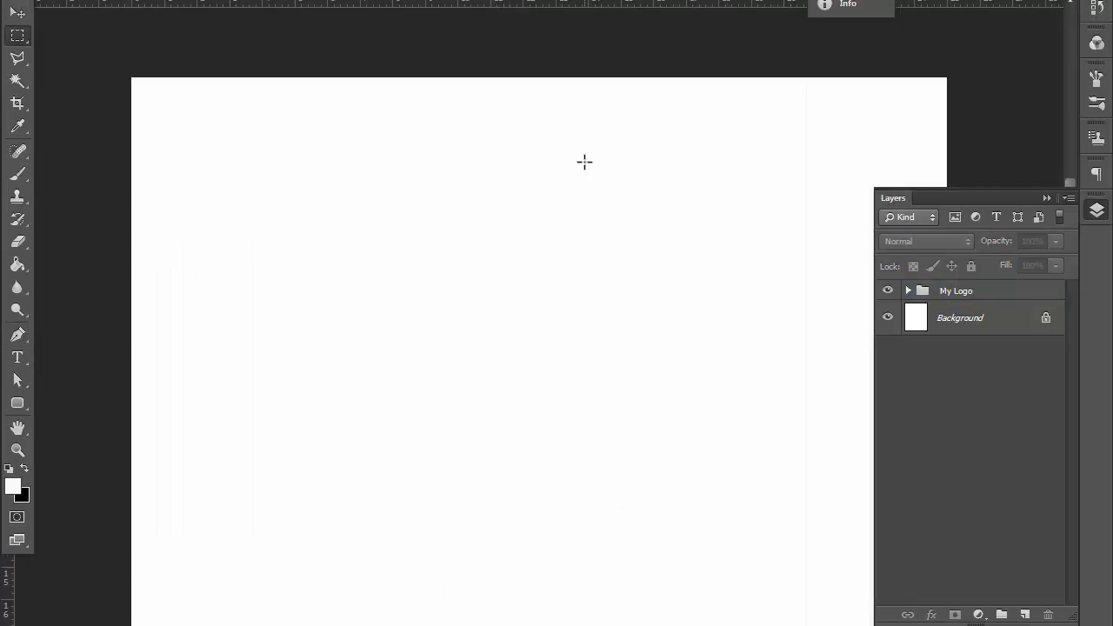
pyautogui.click(956, 290)
pyautogui.click(1024, 615)
pyautogui.press('g')
pyautogui.click(12, 487)
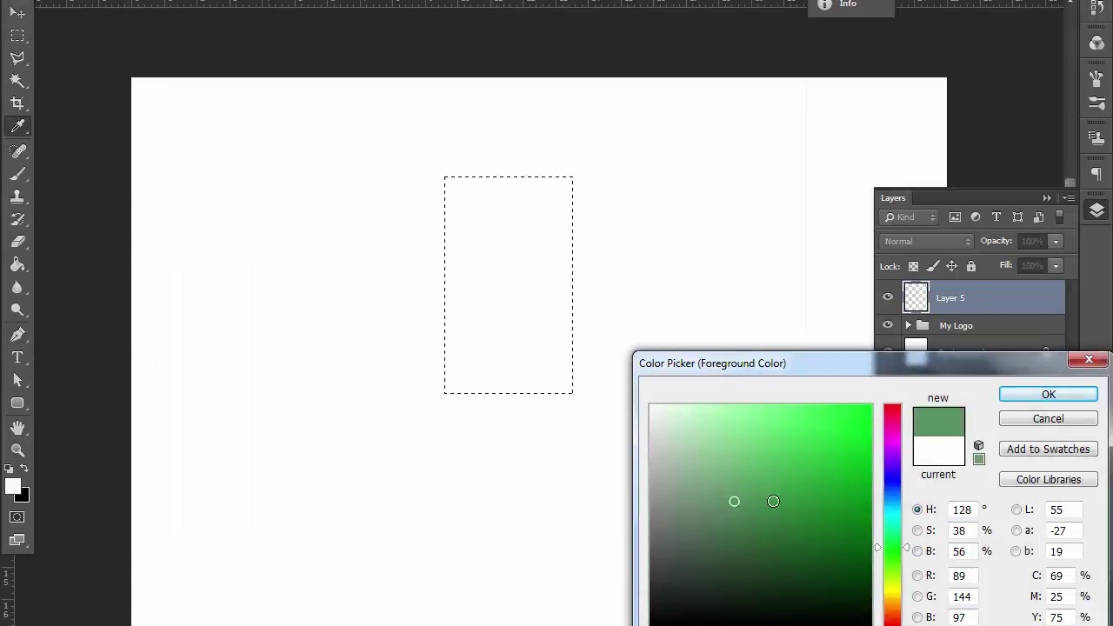
pyautogui.click(1064, 393)
pyautogui.click(508, 348)
pyautogui.press('v')
pyautogui.moveTo(486, 249)
pyautogui.mouseDown()
pyautogui.moveTo(256, 154)
pyautogui.moveTo(393, 152)
pyautogui.mouseUp()
# Step: Duplicate the green block and recolour the copy dark blue with a Color Overlay
pyautogui.hotkey('ctrl', 'j')
pyautogui.press('Return')
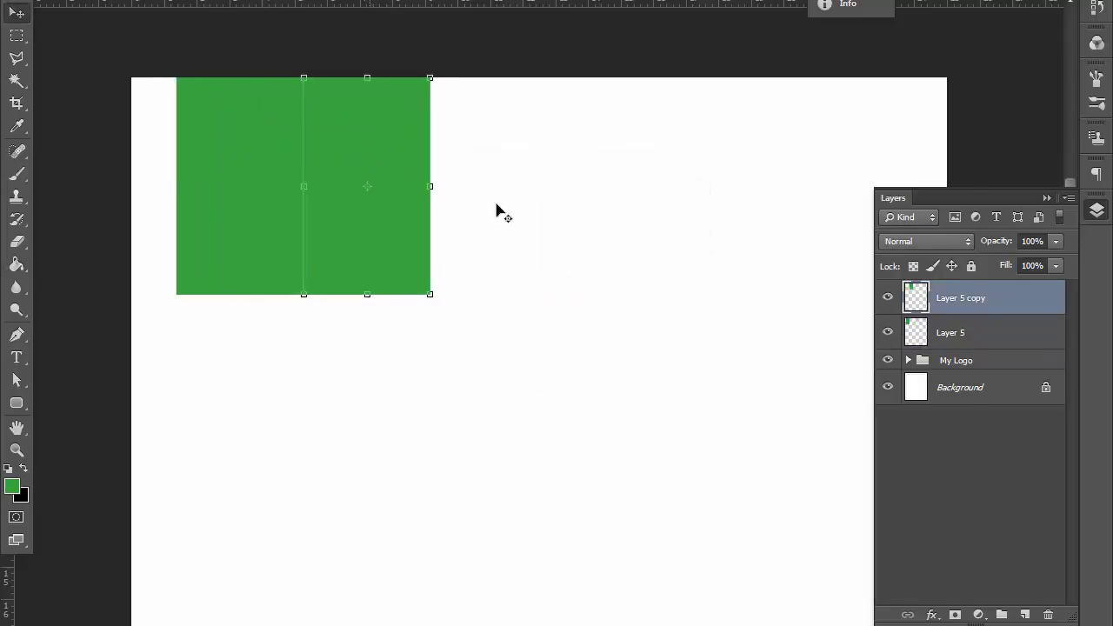
pyautogui.doubleClick(1000, 297)
pyautogui.click(747, 380)
pyautogui.click(1046, 231)
pyautogui.click(856, 504)
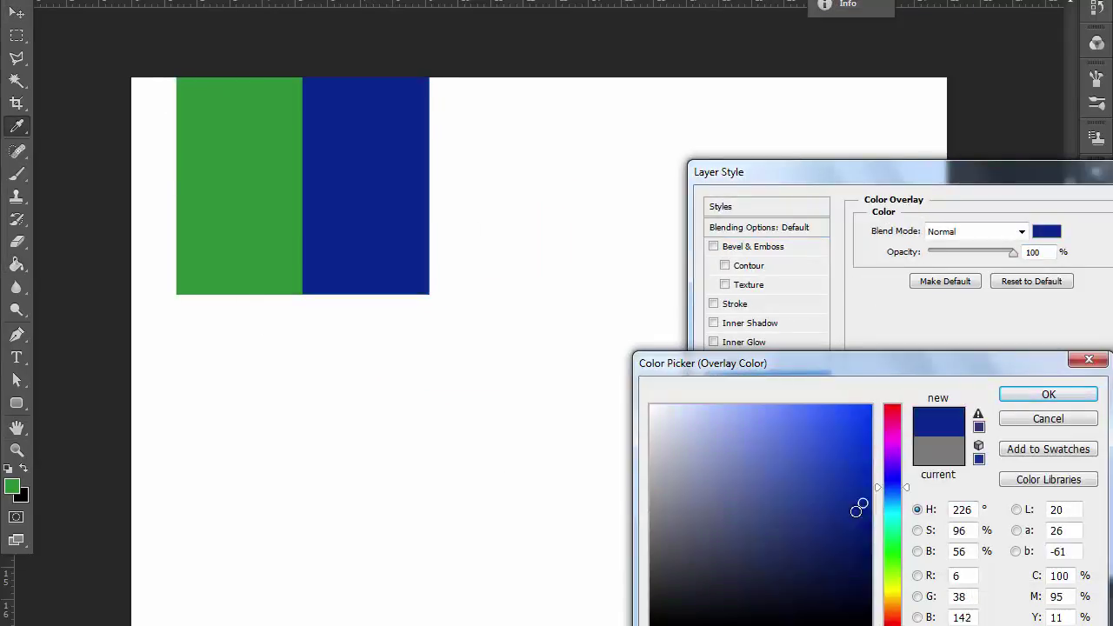
pyautogui.click(835, 507)
pyautogui.press('Return')
pyautogui.press('Return')
# Step: Add a third block to the right of the blue one and recolour it beige
pyautogui.hotkey('ctrl', 'j')
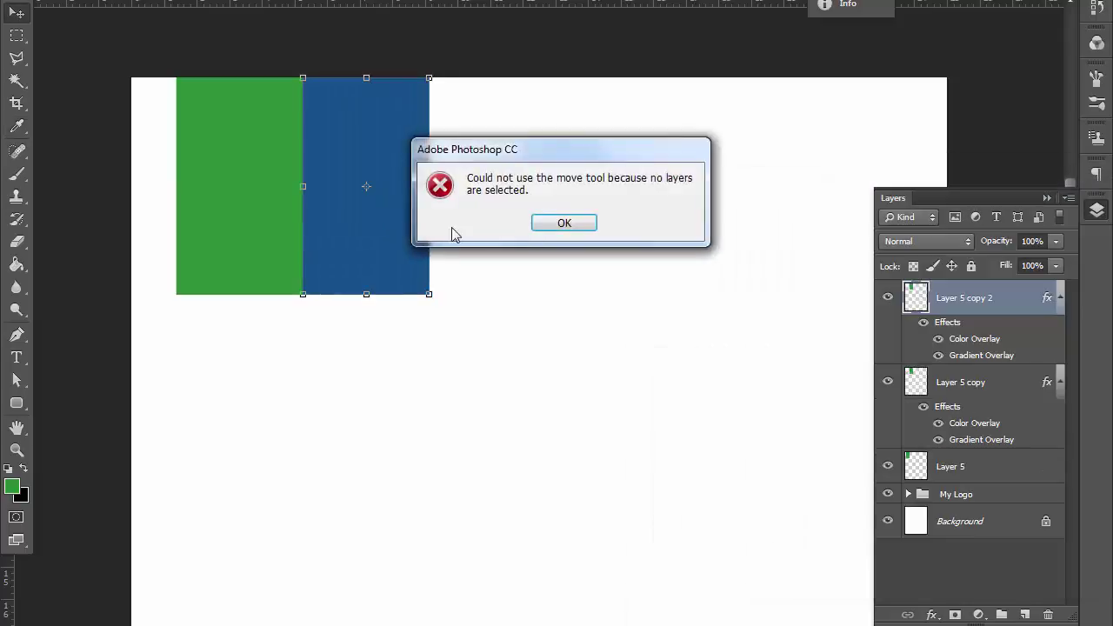
pyautogui.press('Return')
pyautogui.moveTo(450, 233); pyautogui.dragTo(520, 245)
pyautogui.rightClick(965, 297)
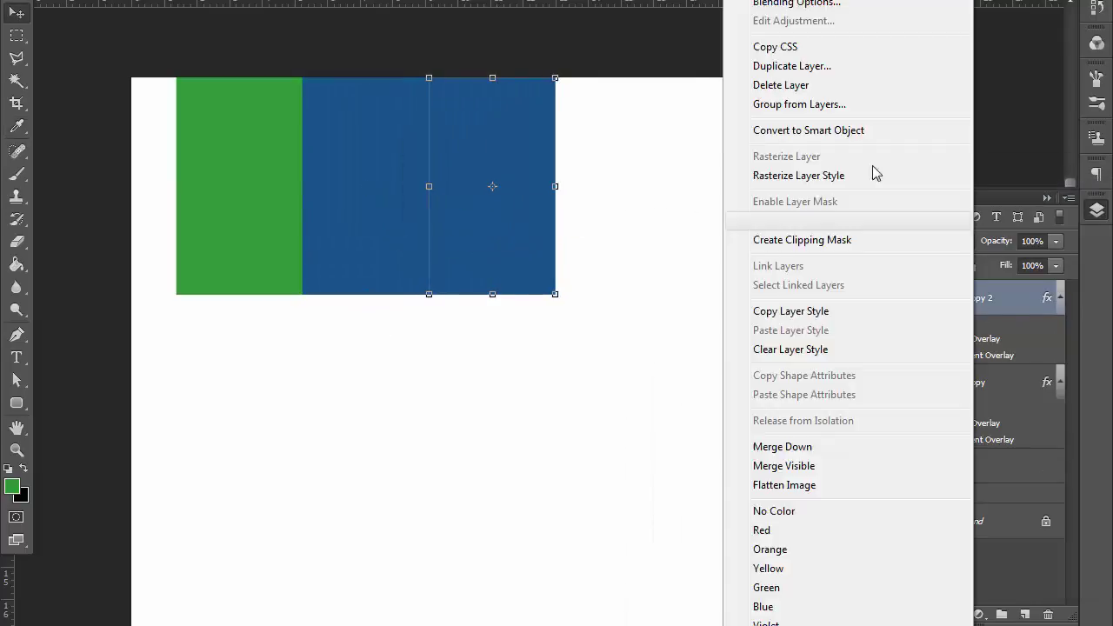
pyautogui.doubleClick(974, 338)
pyautogui.click(1046, 231)
pyautogui.click(661, 405)
pyautogui.click(890, 583)
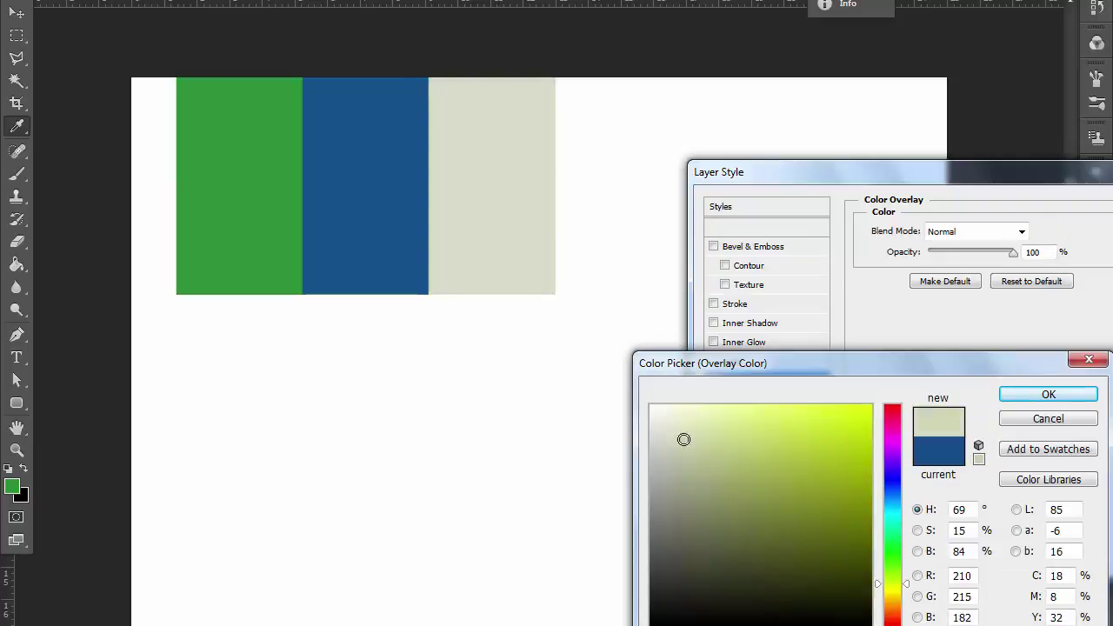
pyautogui.moveTo(890, 584); pyautogui.dragTo(890, 592)
pyautogui.click(694, 437)
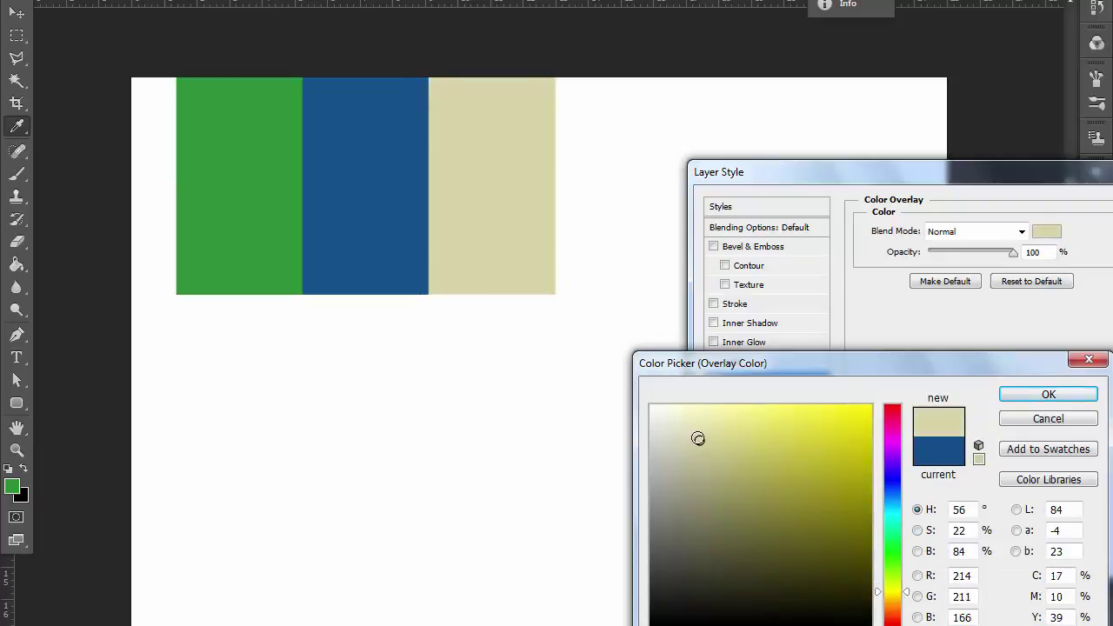
pyautogui.click(693, 427)
# Step: Add a fourth block right of the beige one and recolour it golden orange
pyautogui.press('Return')
pyautogui.press('Return')
pyautogui.moveTo(527, 252)
pyautogui.mouseDown()
pyautogui.moveTo(635, 245)
pyautogui.moveTo(655, 265)
pyautogui.mouseUp()
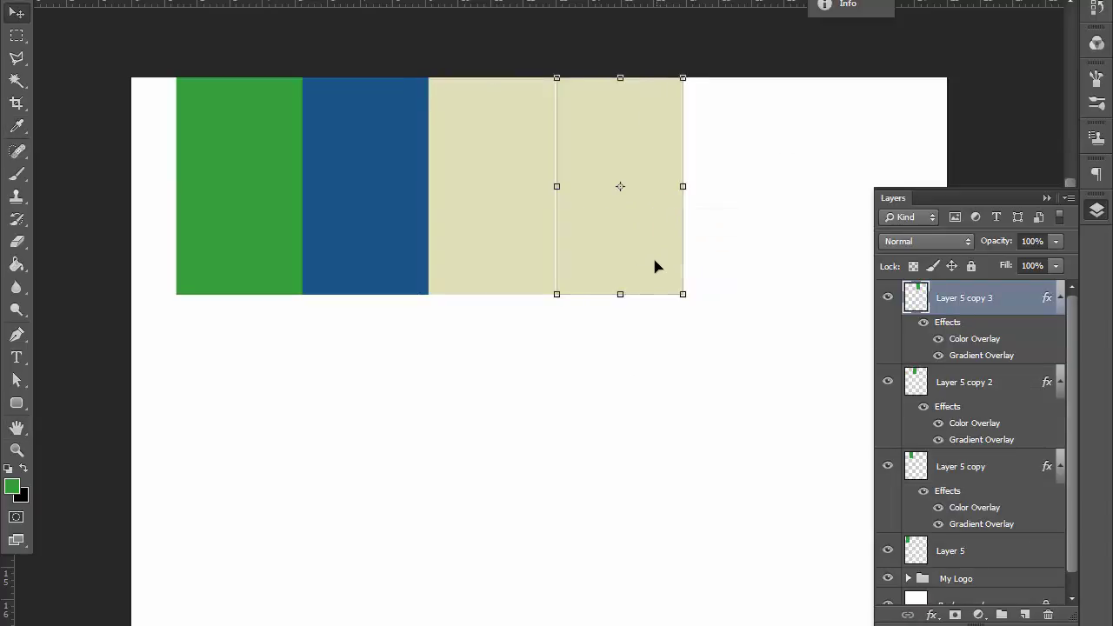
pyautogui.doubleClick(1017, 297)
pyautogui.click(745, 445)
pyautogui.click(1046, 229)
pyautogui.click(837, 507)
pyautogui.moveTo(892, 470); pyautogui.dragTo(892, 604)
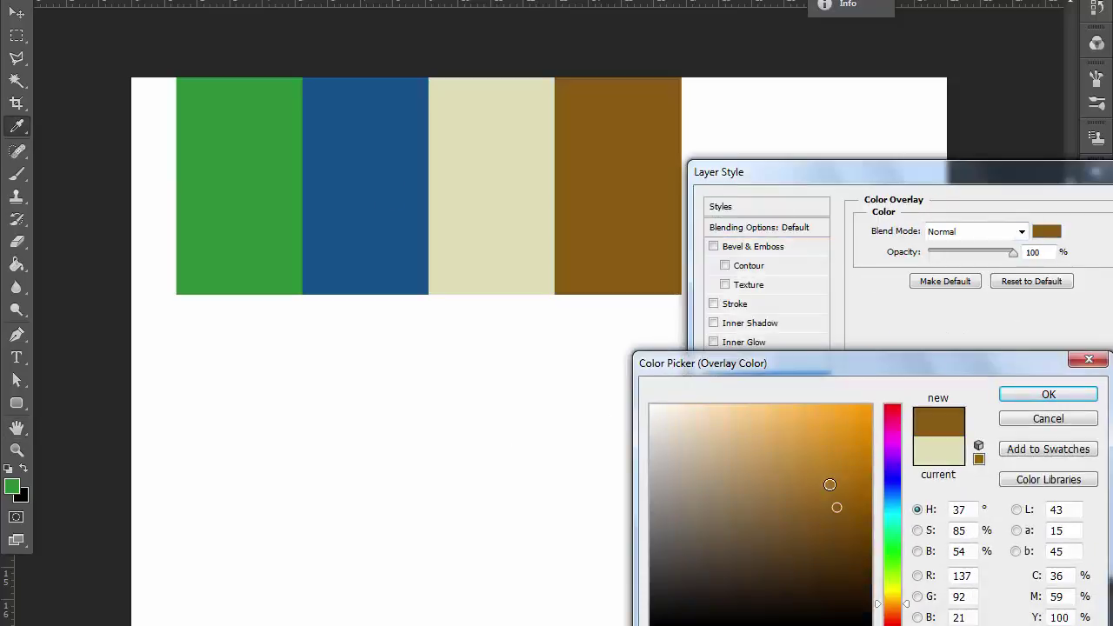
pyautogui.click(822, 457)
pyautogui.click(840, 462)
pyautogui.click(835, 452)
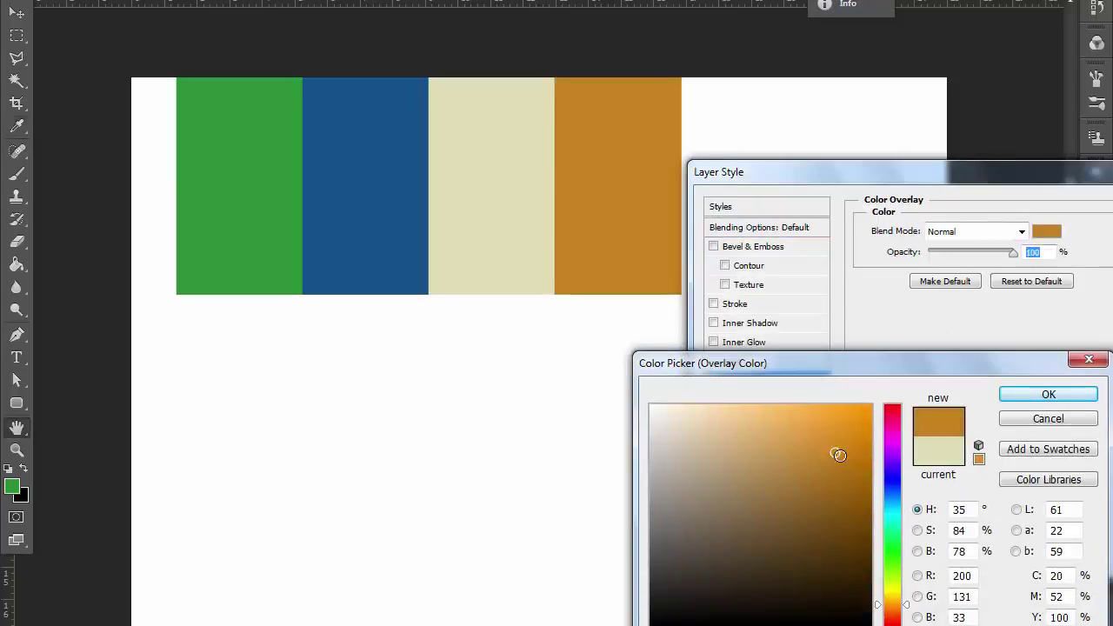
# Step: Scale the four coloured blocks up to span the top of the page
pyautogui.press('Return')
pyautogui.press('Return')
pyautogui.hotkey('ctrl', '-')
pyautogui.moveTo(607, 224); pyautogui.dragTo(618, 200)
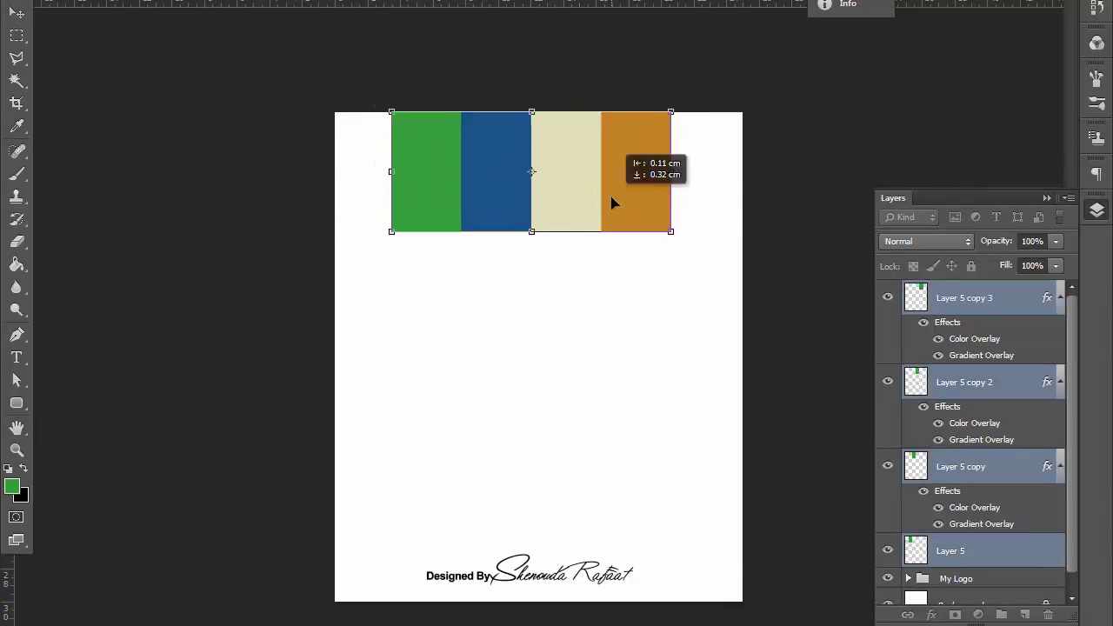
# Step: Group the four stripe layers and place a full-size copy of the band at the page bottom
pyautogui.press('Return')
pyautogui.click(408, 315)
pyautogui.moveTo(409, 315); pyautogui.dragTo(467, 229)
pyautogui.hotkey('ctrl', 'g')
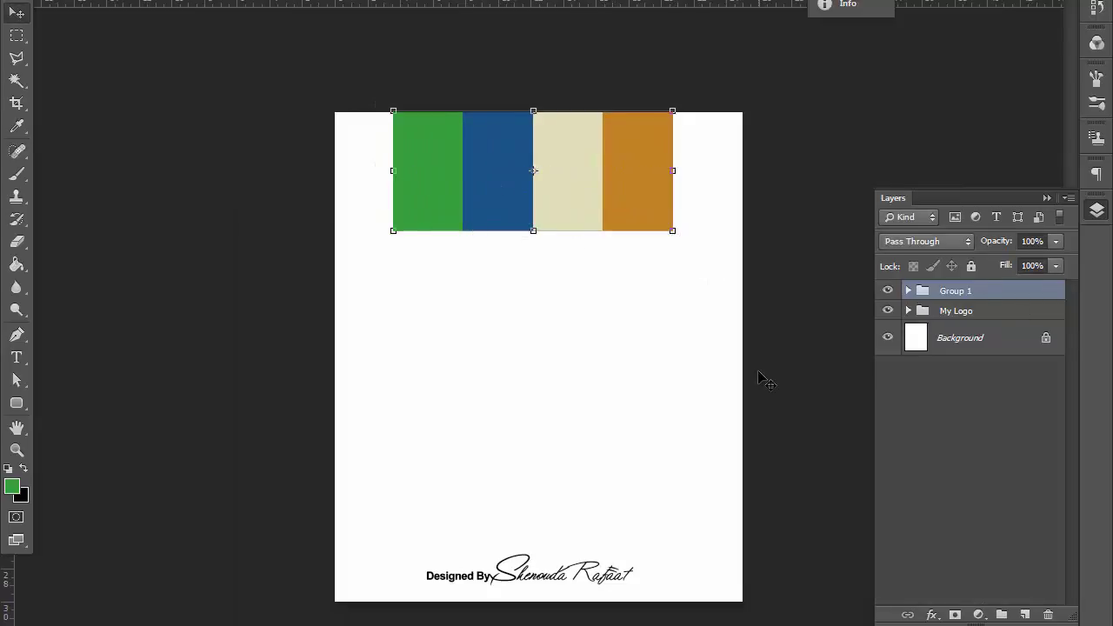
pyautogui.moveTo(598, 201); pyautogui.dragTo(604, 546)
# Step: Place another band copy in the page middle, scaled narrower and shorter
pyautogui.moveTo(569, 199); pyautogui.dragTo(584, 387)
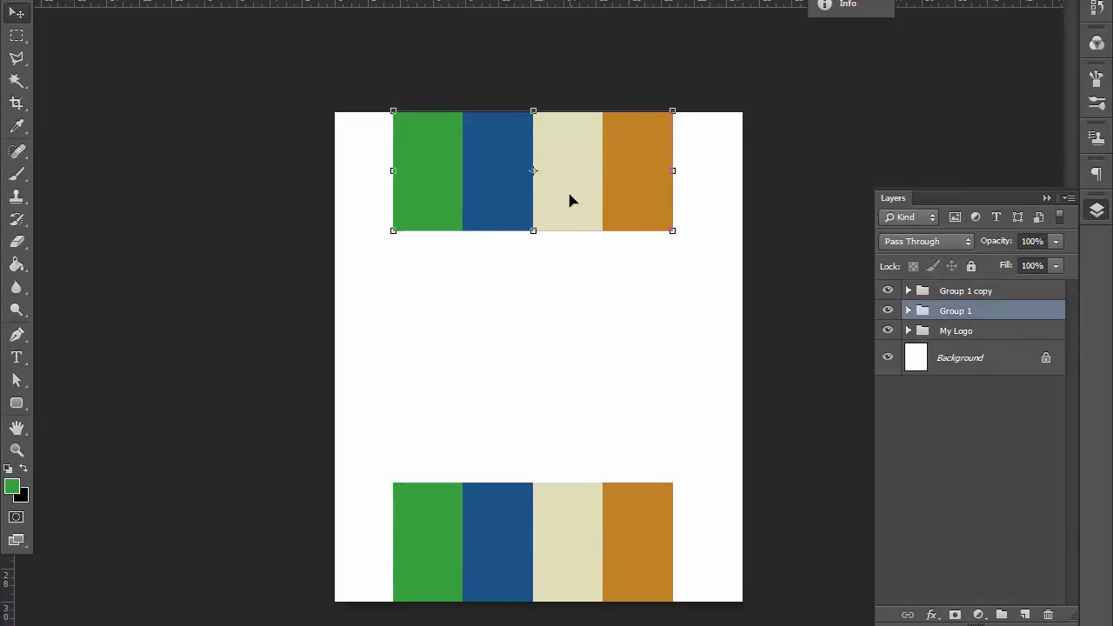
pyautogui.moveTo(673, 412)
pyautogui.mouseDown()
pyautogui.moveTo(561, 370)
pyautogui.moveTo(533, 447)
pyautogui.mouseUp()
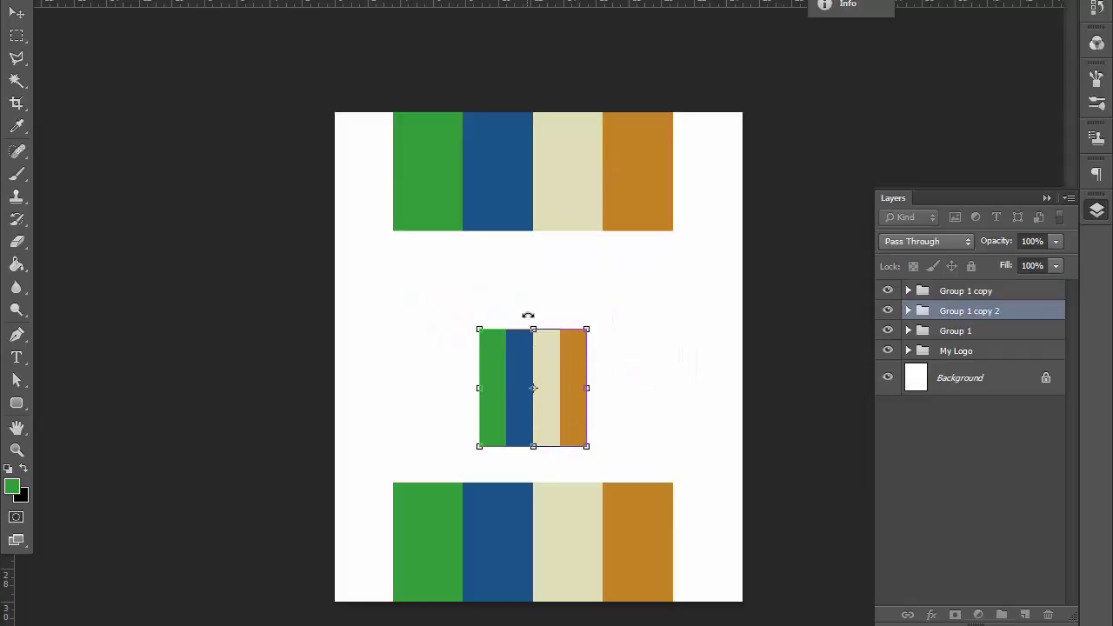
pyautogui.moveTo(533, 316); pyautogui.dragTo(533, 263)
pyautogui.moveTo(574, 447); pyautogui.dragTo(574, 430)
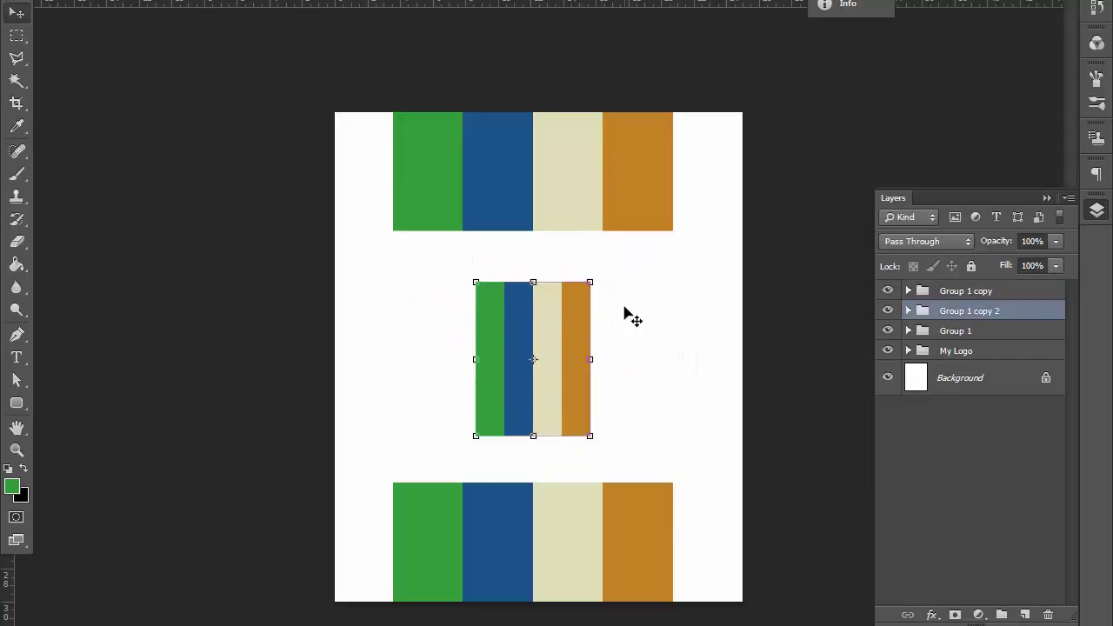
pyautogui.press('Return')
pyautogui.click(770, 303)
pyautogui.hotkey('ctrl', '+')
pyautogui.click(956, 330)
# Step: Draw the green connector outline on a new layer and fill it with green
pyautogui.hotkey('ctrl', 'shift', 'alt', 'n')
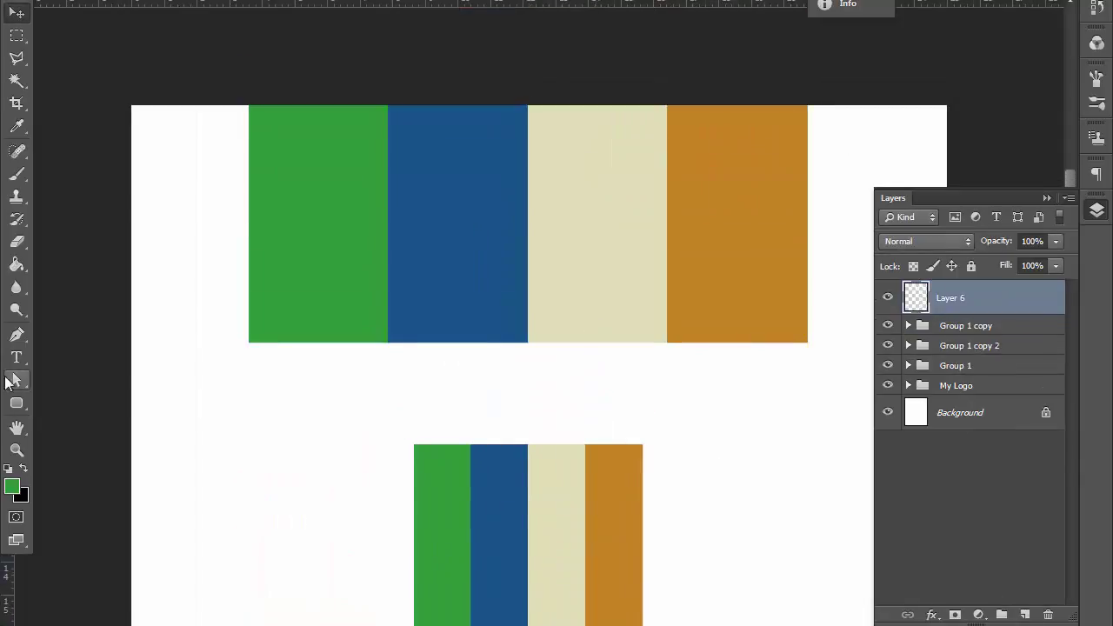
pyautogui.scroll(1, 247, 338)
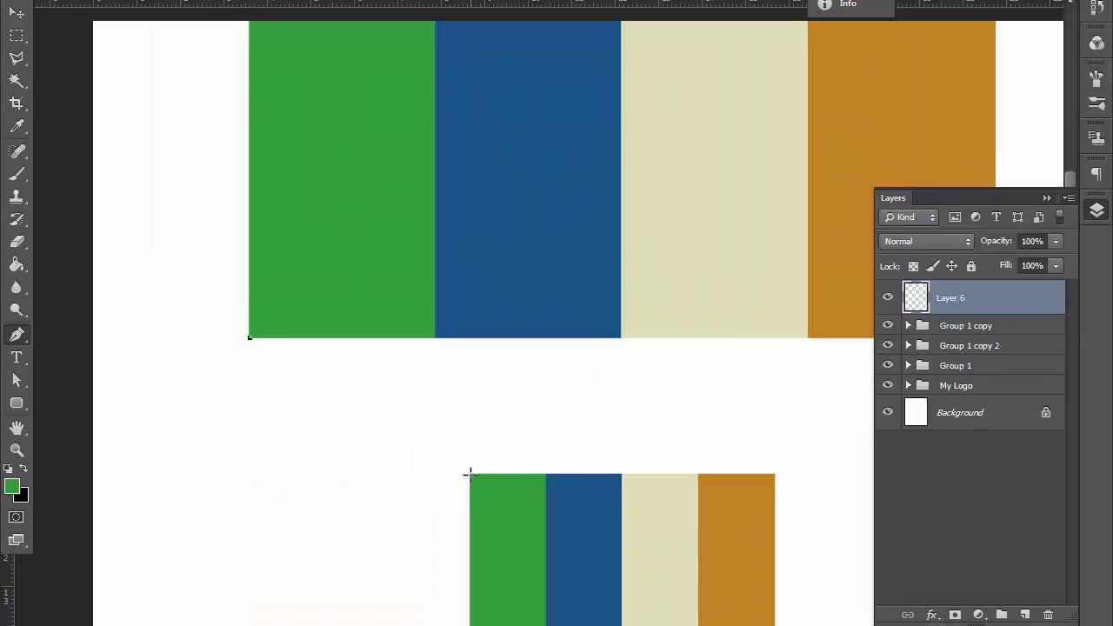
pyautogui.rightClick(464, 380)
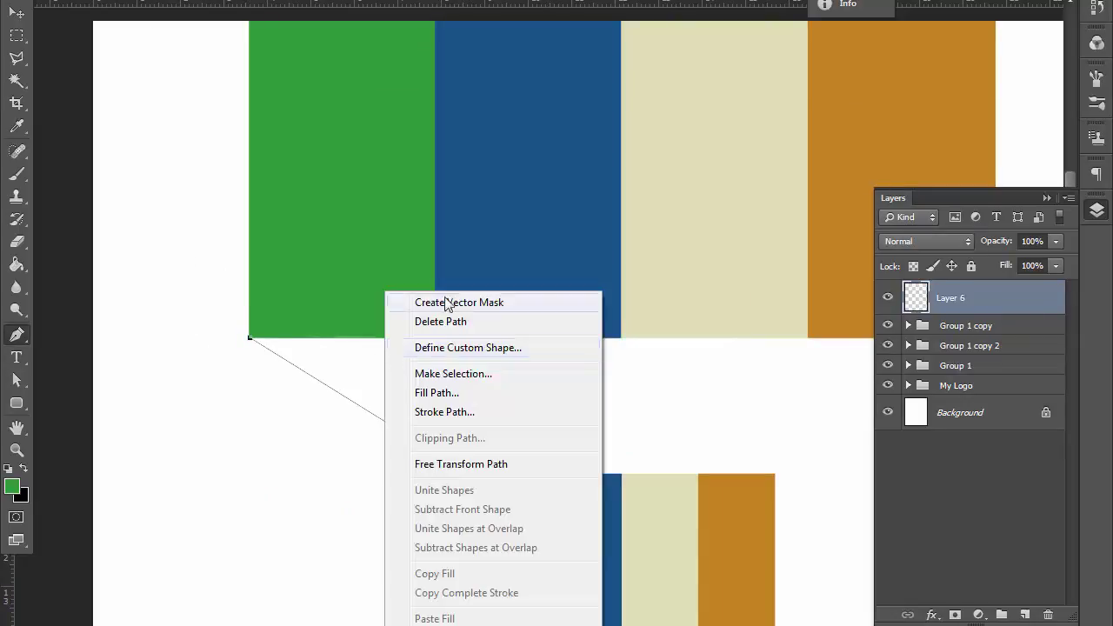
pyautogui.click(435, 423)
pyautogui.click(882, 139)
# Step: Outline the blue connector on a new layer and fill it with the sampled stripe blue
pyautogui.click(870, 156)
pyautogui.press('Return')
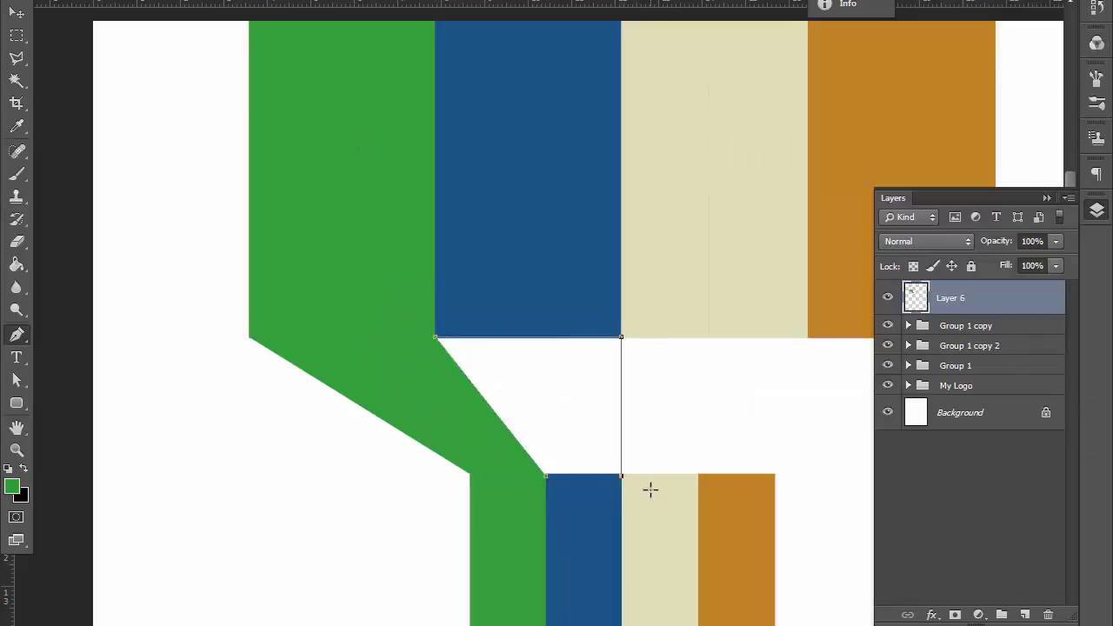
pyautogui.hotkey('ctrl', 'shift', 'alt', 'n')
pyautogui.rightClick(546, 398)
pyautogui.click(617, 197)
pyautogui.press('Escape')
pyautogui.press('Escape')
pyautogui.rightClick(600, 368)
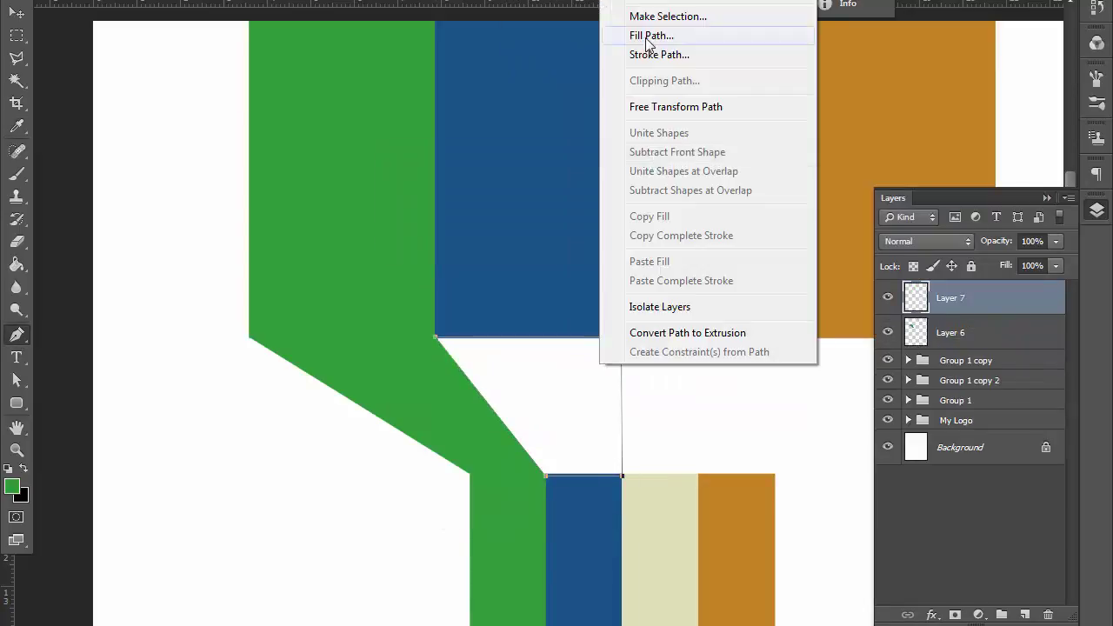
pyautogui.click(658, 32)
pyautogui.click(472, 182)
pyautogui.press('Return')
pyautogui.press('Return')
pyautogui.hotkey('ctrl', '+')
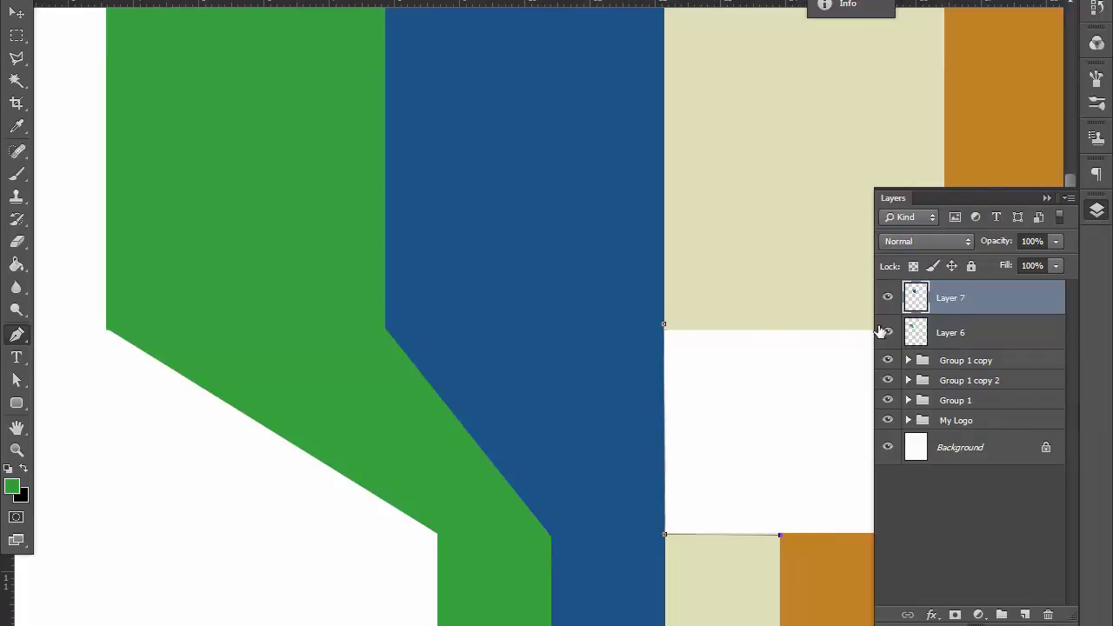
# Step: Add the beige connector shape and move the top stripe group above the connectors
pyautogui.hscroll(3, 829, 348)
pyautogui.click(818, 326)
pyautogui.click(539, 325)
pyautogui.hotkey('ctrl', 'shift', 'alt', 'n')
pyautogui.rightClick(609, 392)
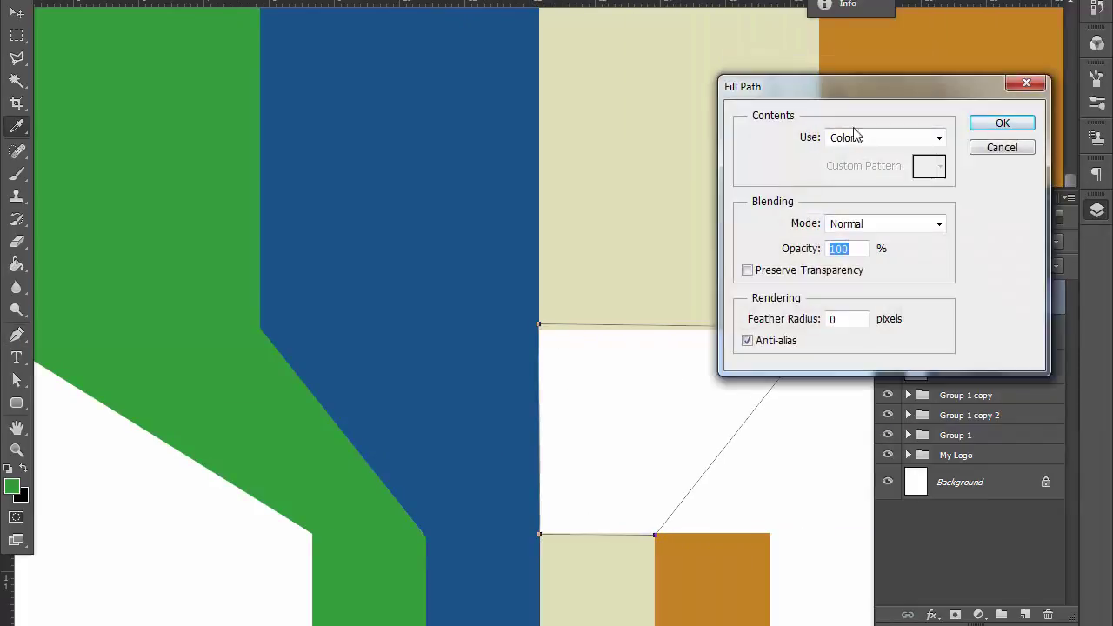
pyautogui.click(852, 139)
pyautogui.click(649, 142)
pyautogui.press('Return')
pyautogui.press('Return')
pyautogui.moveTo(946, 302); pyautogui.dragTo(939, 350)
pyautogui.click(880, 386)
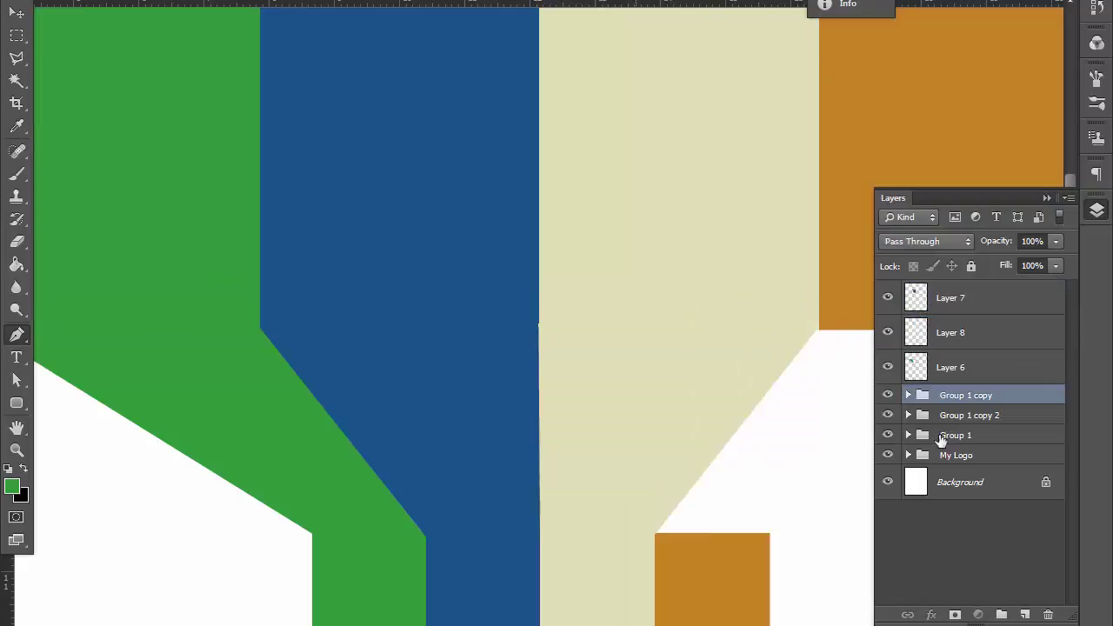
pyautogui.moveTo(940, 440); pyautogui.dragTo(948, 290)
pyautogui.click(950, 318)
# Step: Add the orange connector shape, reorder the connector layers and adjust the beige connector's bounds
pyautogui.hscroll(5, 582, 380)
pyautogui.hscroll(3, 583, 380)
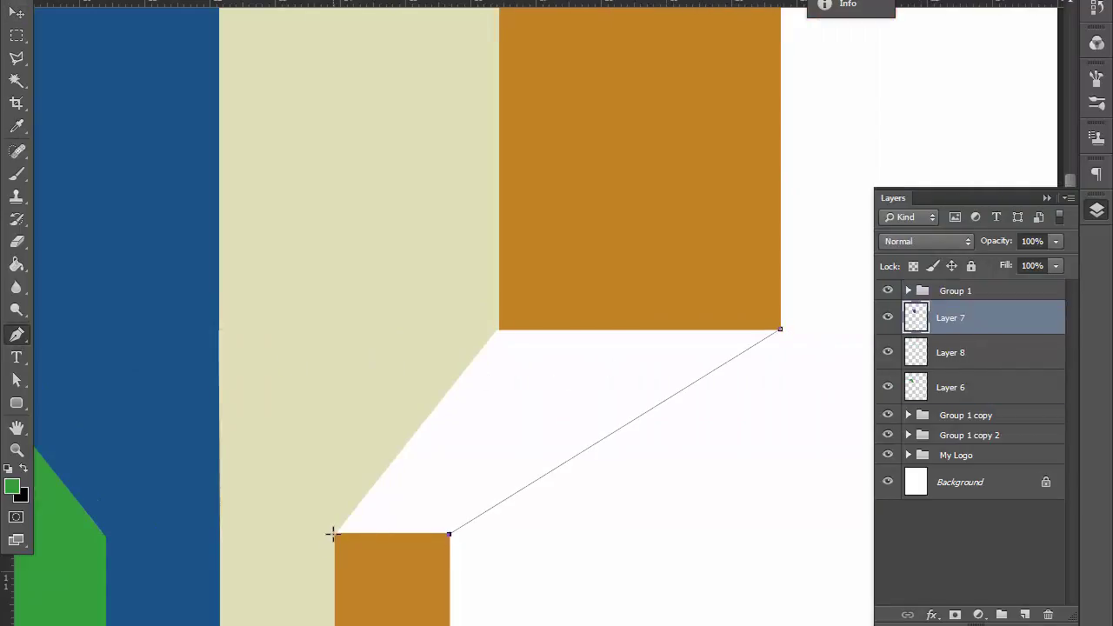
pyautogui.hotkey('ctrl', 'shift', 'alt', 'n')
pyautogui.rightClick(679, 367)
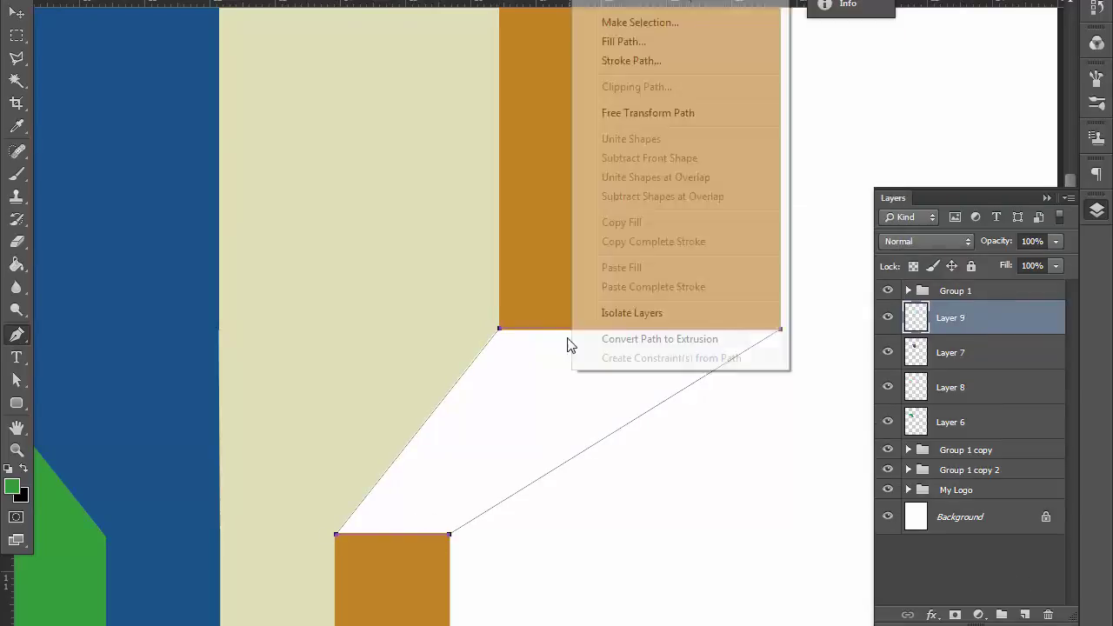
pyautogui.click(626, 42)
pyautogui.click(885, 137)
pyautogui.press('Return')
pyautogui.press('Return')
pyautogui.moveTo(933, 339); pyautogui.dragTo(939, 346)
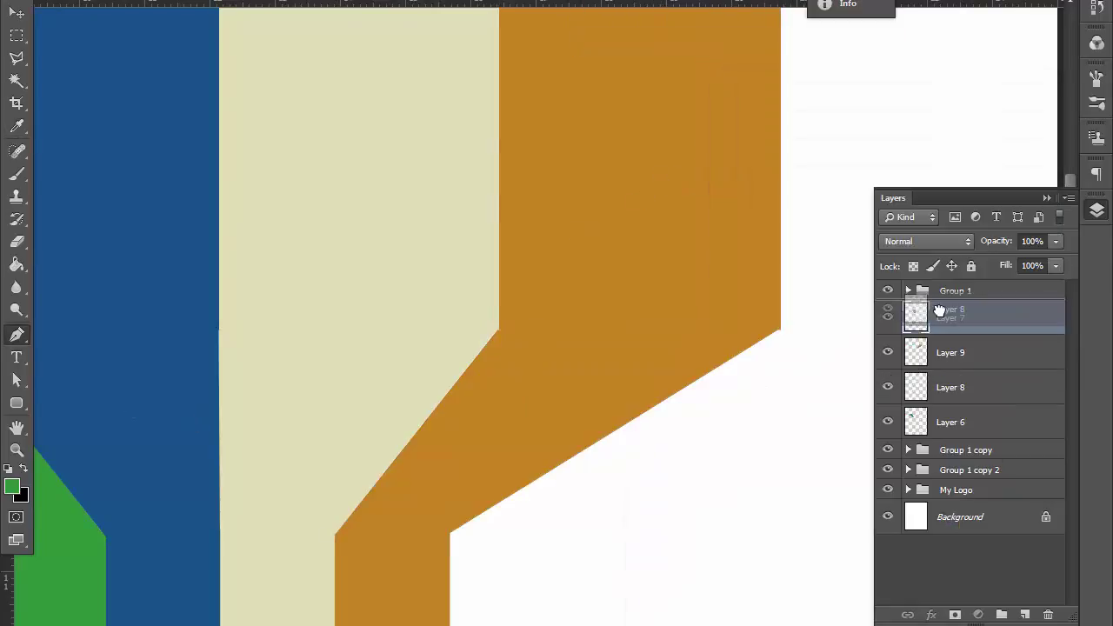
pyautogui.click(940, 348)
pyautogui.hotkey('ctrl', 't')
pyautogui.press('Return')
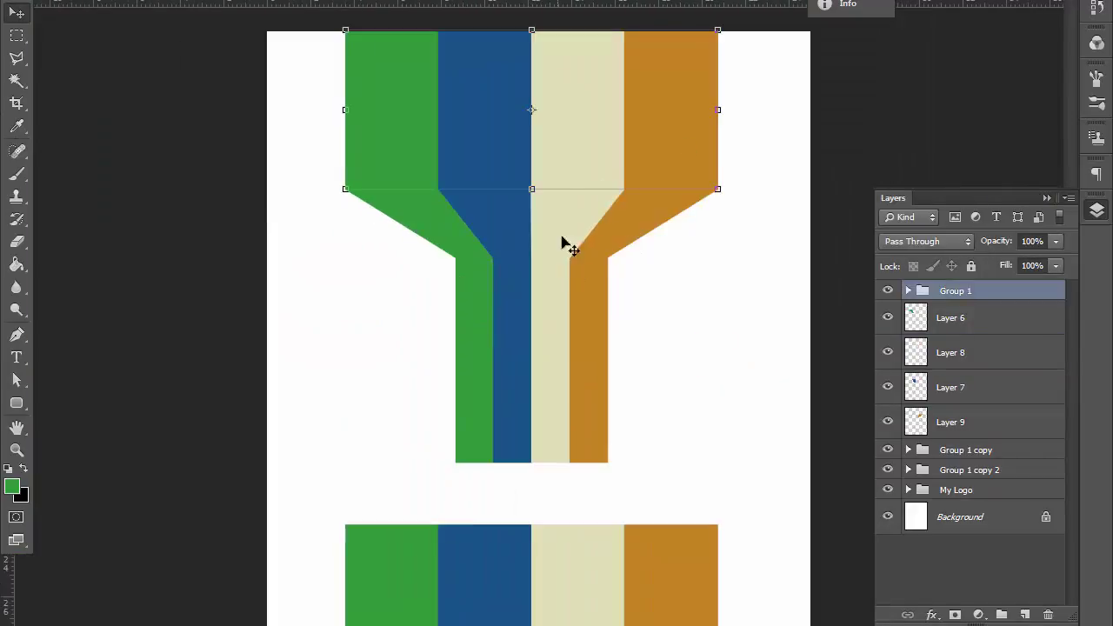
# Step: Group the connectors, then duplicate, flip and move the copy into the lower gap
pyautogui.hotkey('ctrl', 'g')
pyautogui.hotkey('ctrl', 'j')
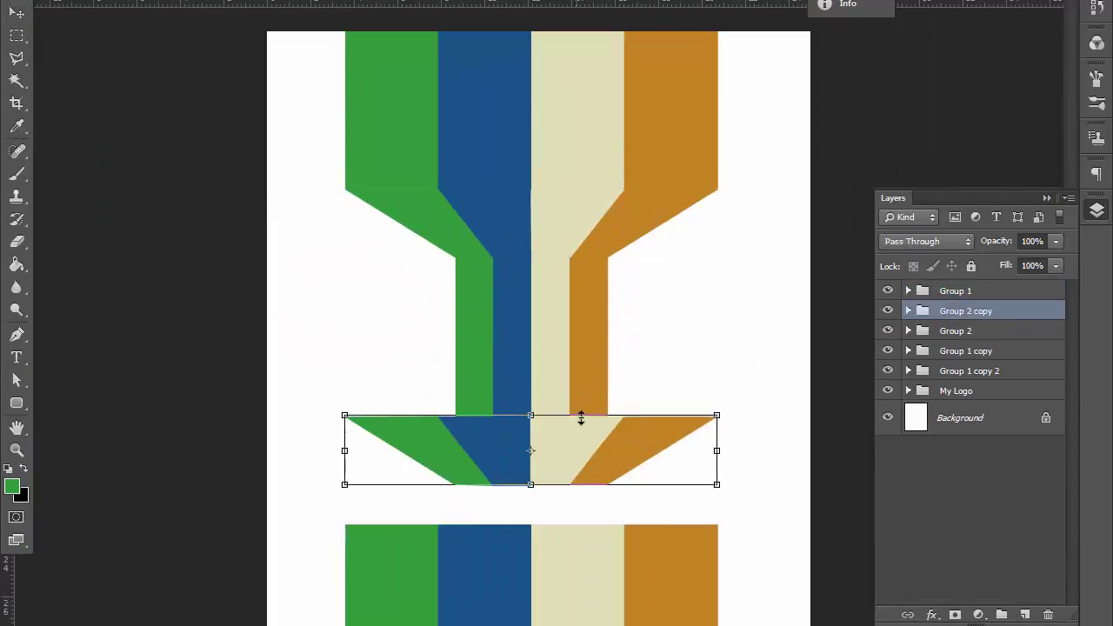
pyautogui.moveTo(579, 414); pyautogui.dragTo(598, 493)
pyautogui.click(654, 488)
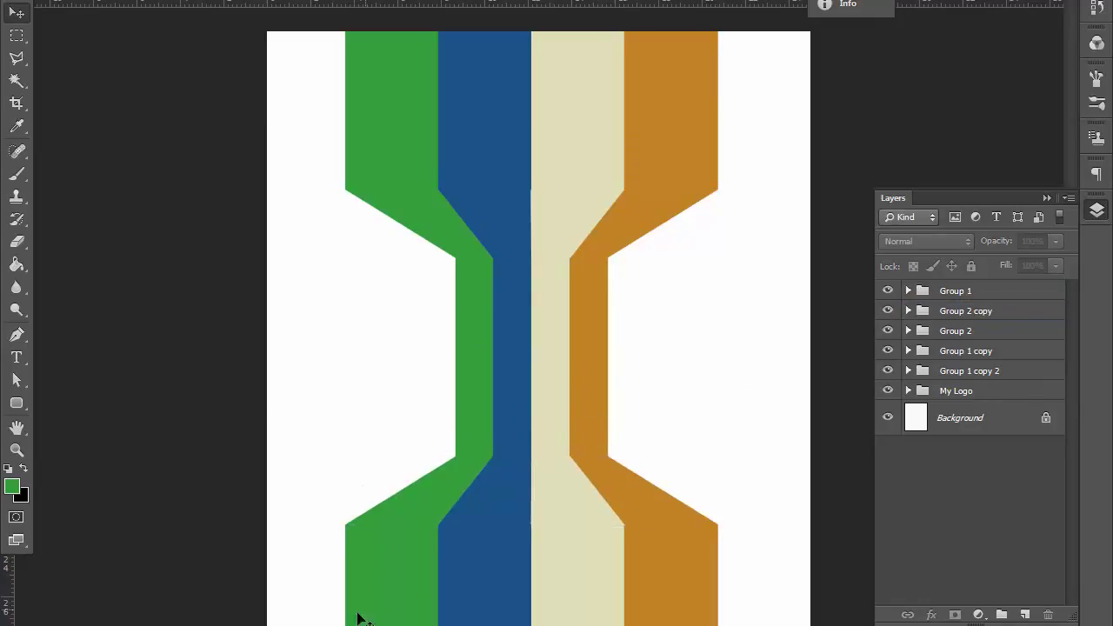
# Step: Create merged pixel copies of the top stripe group and of Group 2
pyautogui.click(956, 290)
pyautogui.hotkey('ctrl', 'j')
pyautogui.hotkey('ctrl', 'e')
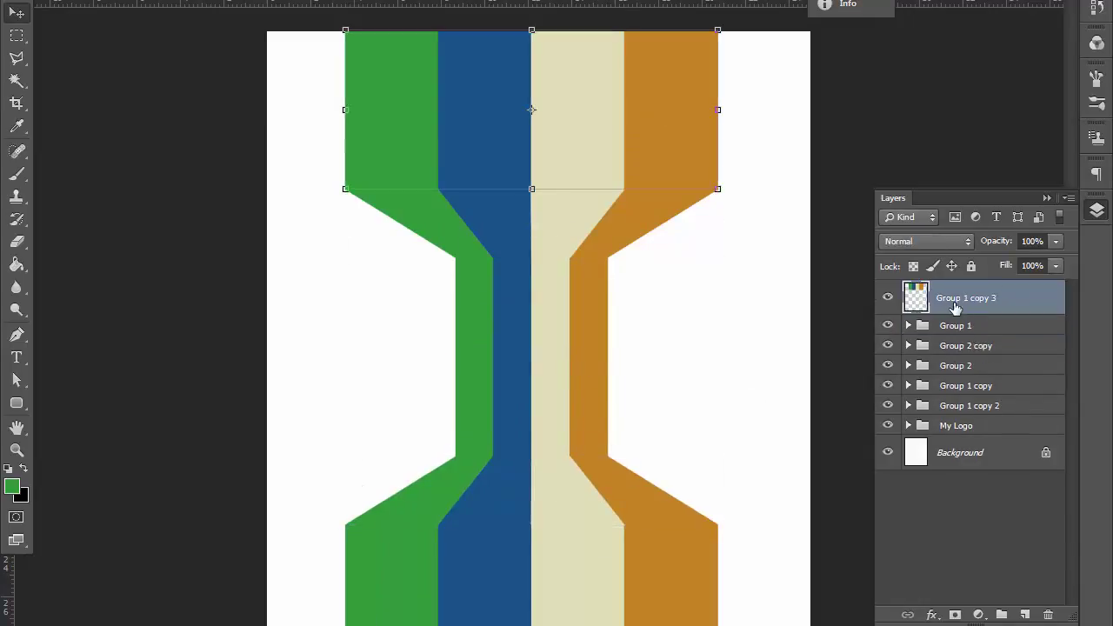
pyautogui.click(956, 325)
pyautogui.click(948, 366)
pyautogui.hotkey('ctrl', 'j')
# Step: Merge the Group 2 copy and dodge the green, blue and orange upper funnel slopes
pyautogui.hotkey('ctrl', 'e')
pyautogui.hotkey('ctrl', '+')
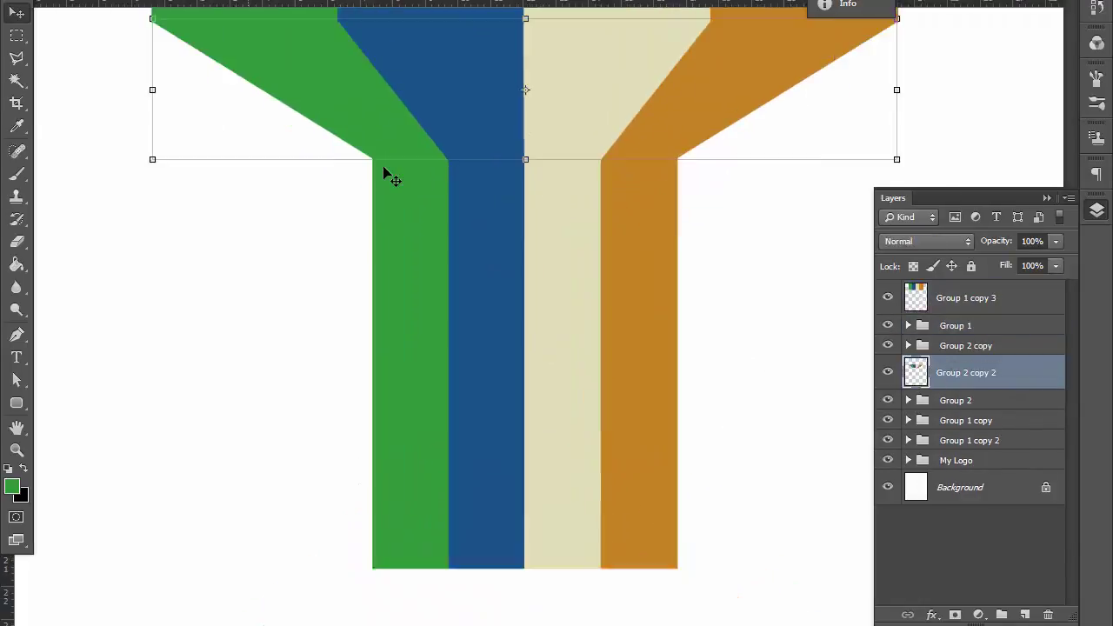
pyautogui.press('o')
pyautogui.rightClick(408, 213)
pyautogui.press('Escape')
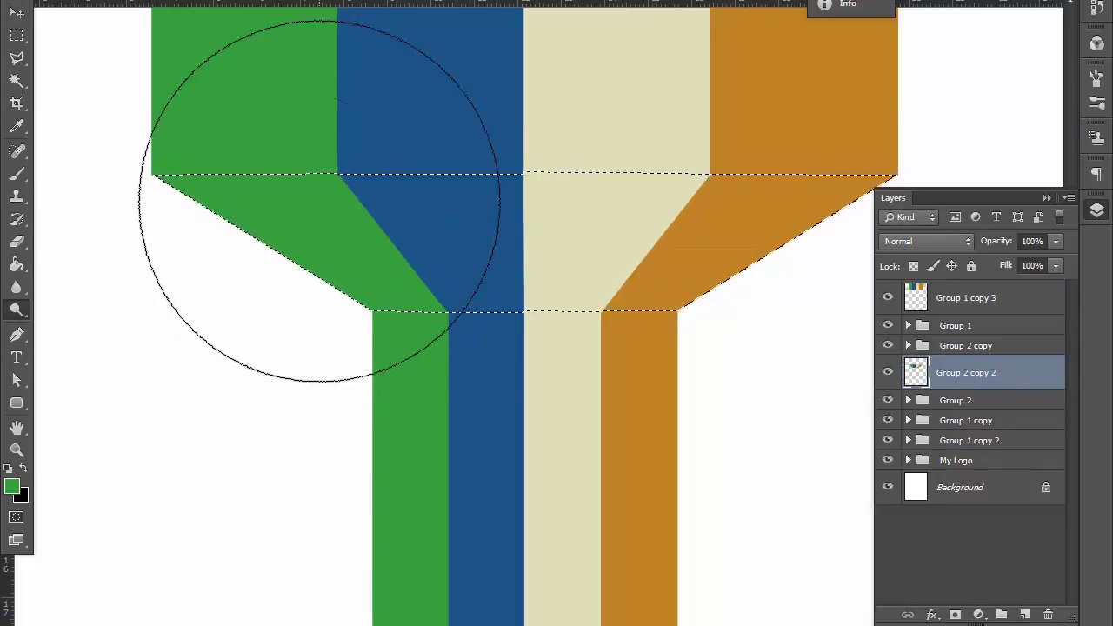
pyautogui.moveTo(286, 179); pyautogui.dragTo(709, 161)
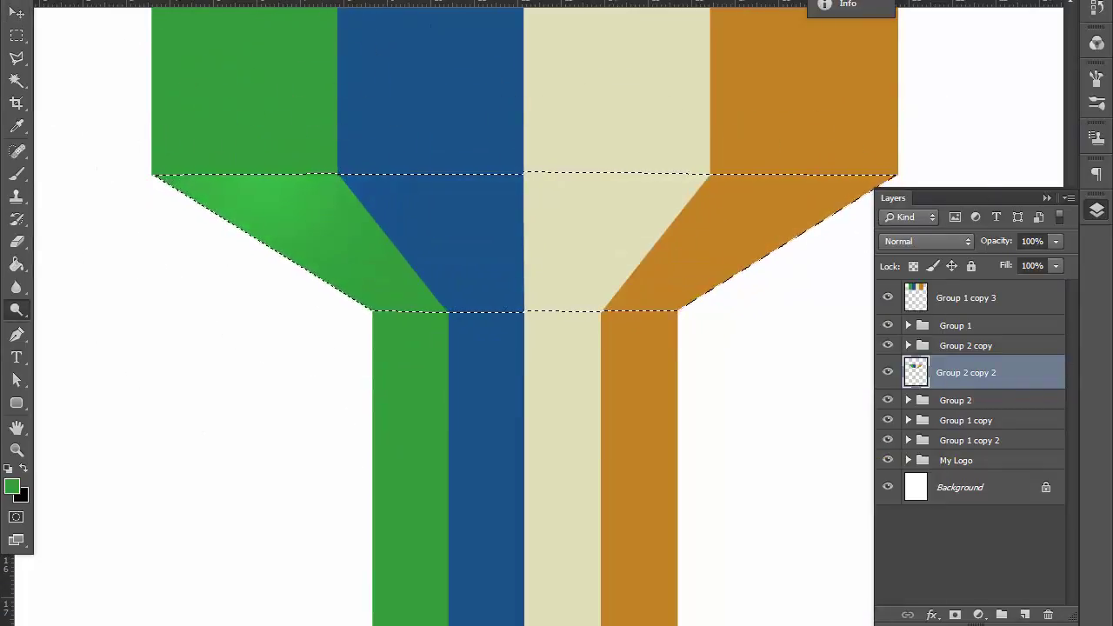
pyautogui.moveTo(687, 226)
pyautogui.mouseDown()
pyautogui.moveTo(790, 180)
pyautogui.moveTo(808, 186)
pyautogui.mouseUp()
pyautogui.hotkey('ctrl', '-')
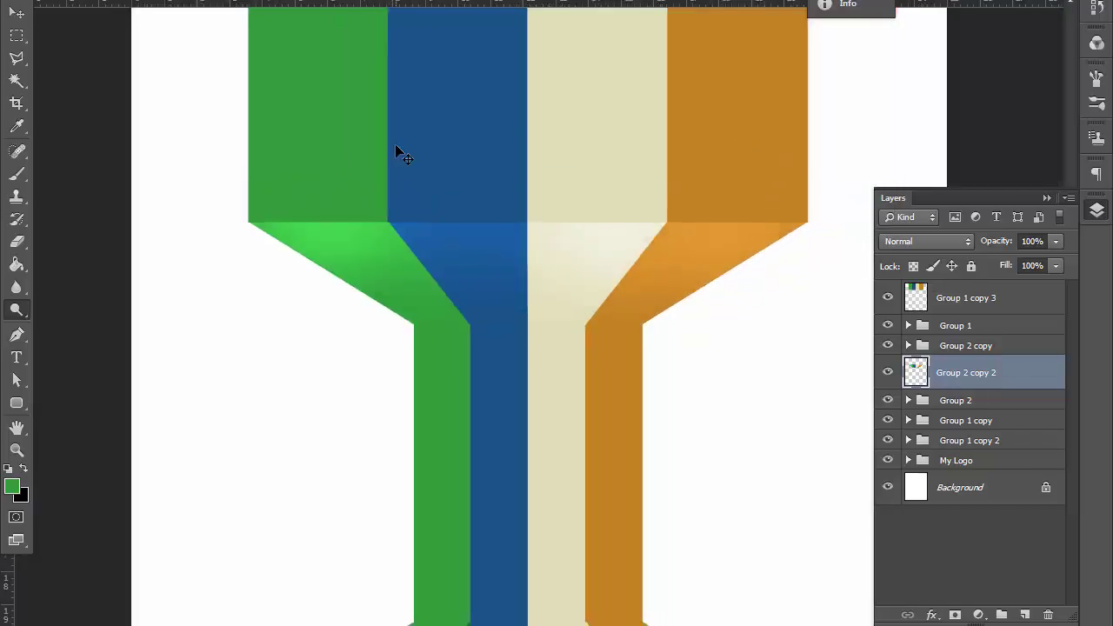
pyautogui.hotkey('ctrl', '-')
# Step: Move the My Logo group to the top of the layer stack
pyautogui.click(957, 297)
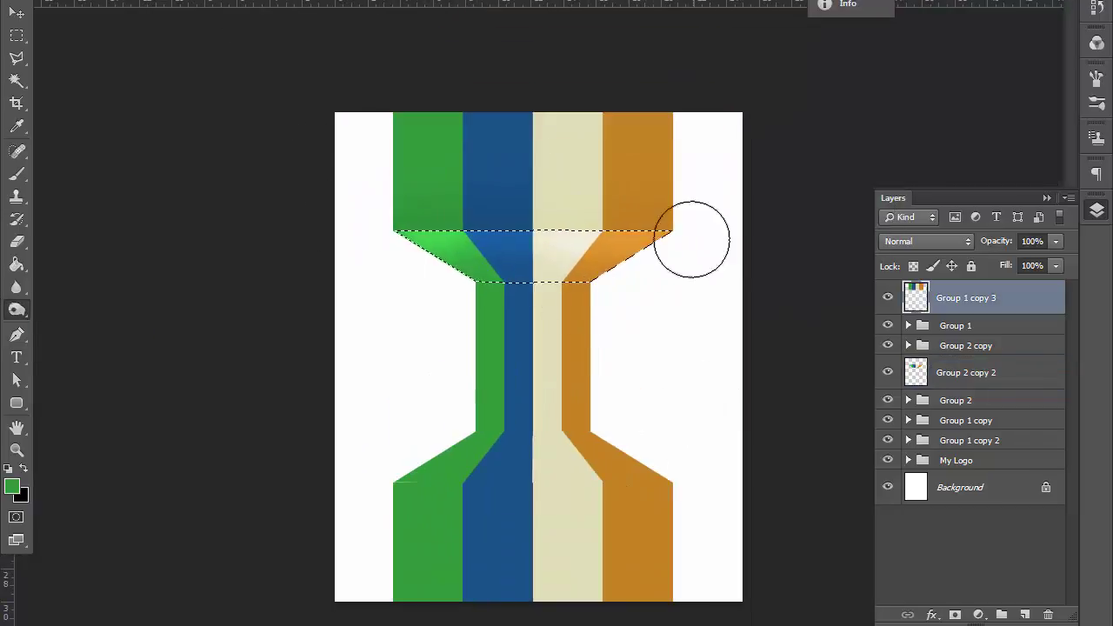
pyautogui.hotkey('alt', '[')
pyautogui.hotkey('alt', '[')
pyautogui.hotkey('alt', '[')
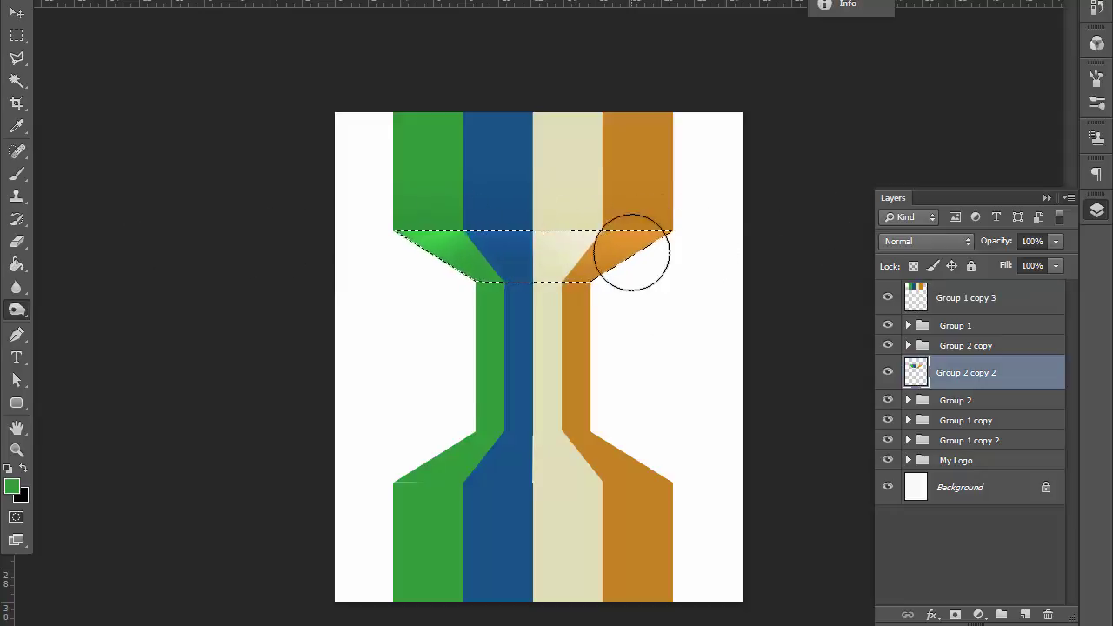
pyautogui.hotkey('ctrl', '+')
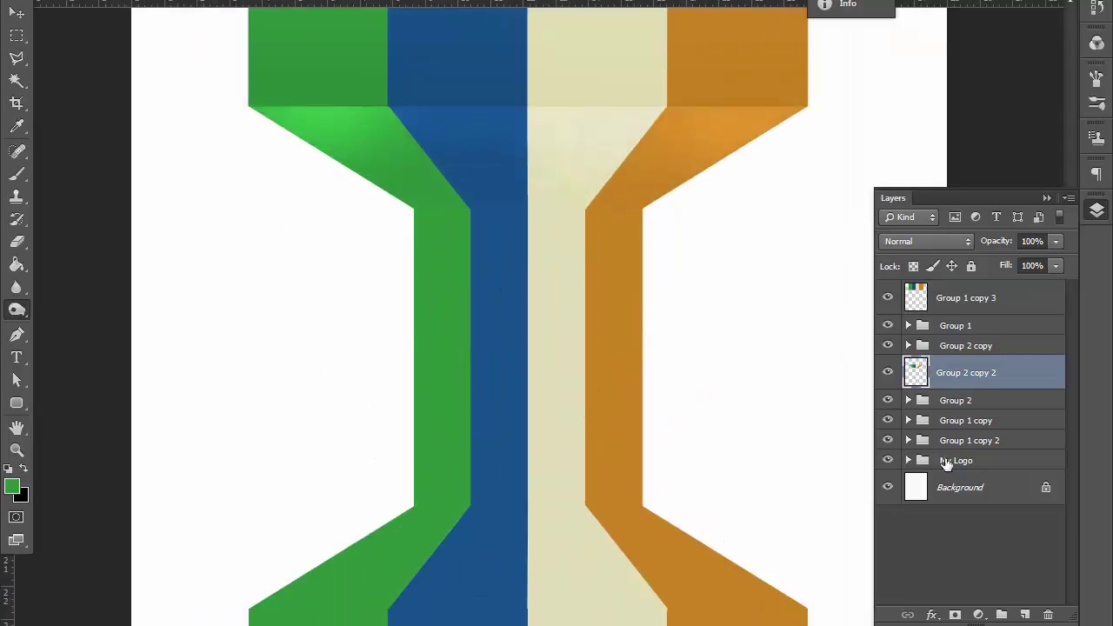
pyautogui.moveTo(946, 464); pyautogui.dragTo(957, 287)
pyautogui.hotkey('ctrl', '-')
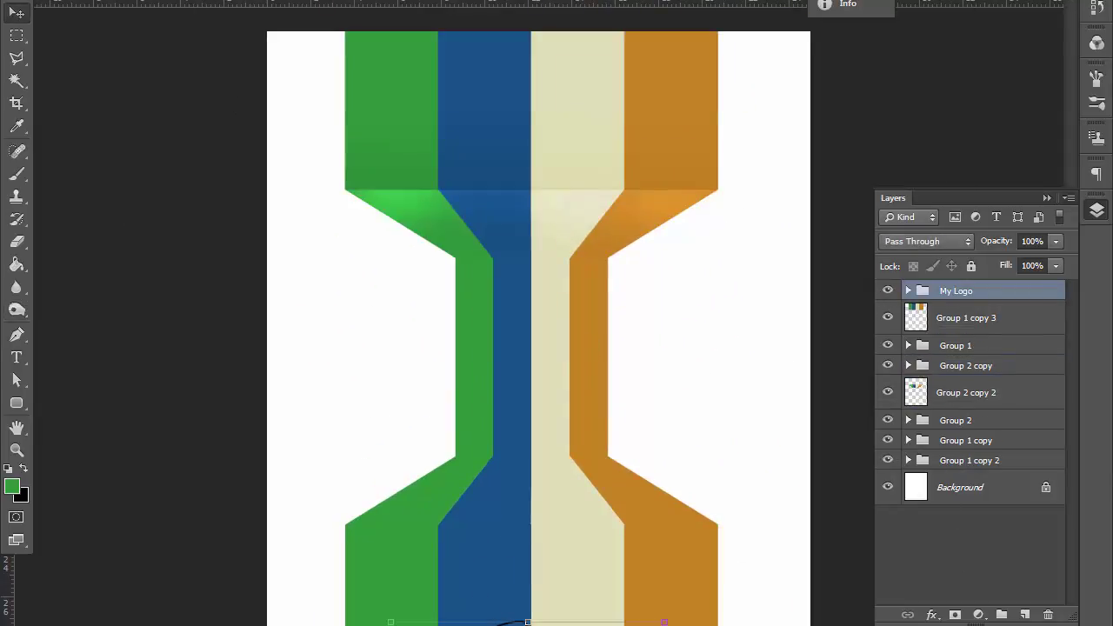
# Step: Shade the upper slope's bottom with black on a new layer at 41% opacity
pyautogui.keyDown('ctrl'); pyautogui.click(918, 397); pyautogui.keyUp('ctrl')
pyautogui.hotkey('ctrl', '+')
pyautogui.press('b')
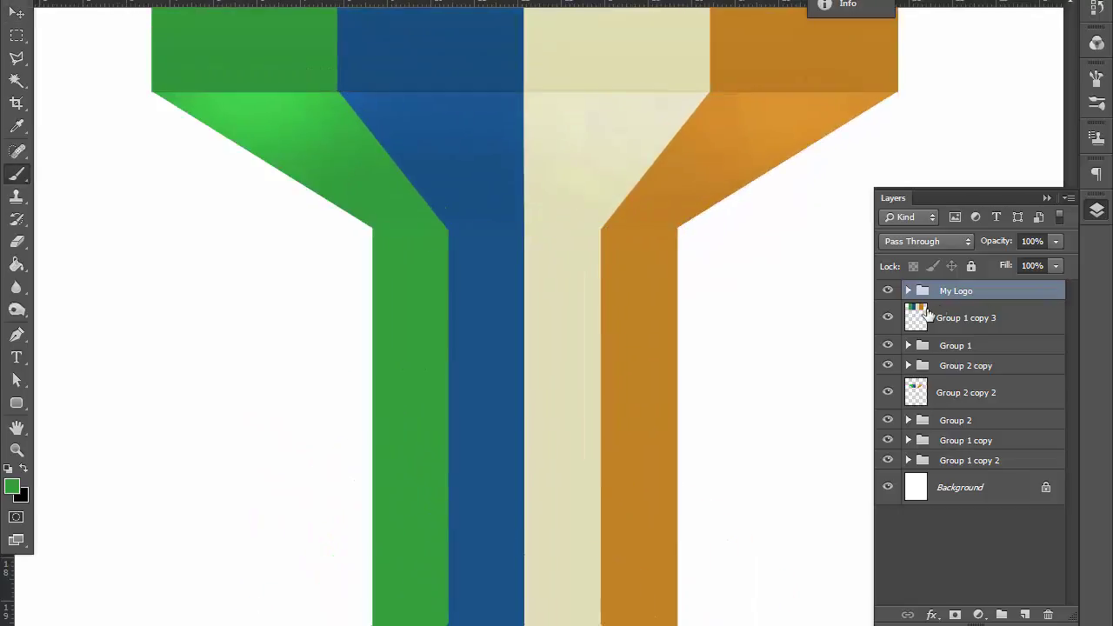
pyautogui.keyDown('ctrl'); pyautogui.click(917, 392); pyautogui.keyUp('ctrl')
pyautogui.hotkey('ctrl', 'shift', 'alt', 'n')
pyautogui.click(8, 469)
pyautogui.moveTo(331, 261)
pyautogui.mouseDown()
pyautogui.moveTo(565, 373)
pyautogui.moveTo(658, 385)
pyautogui.moveTo(273, 368)
pyautogui.moveTo(820, 311)
pyautogui.mouseUp()
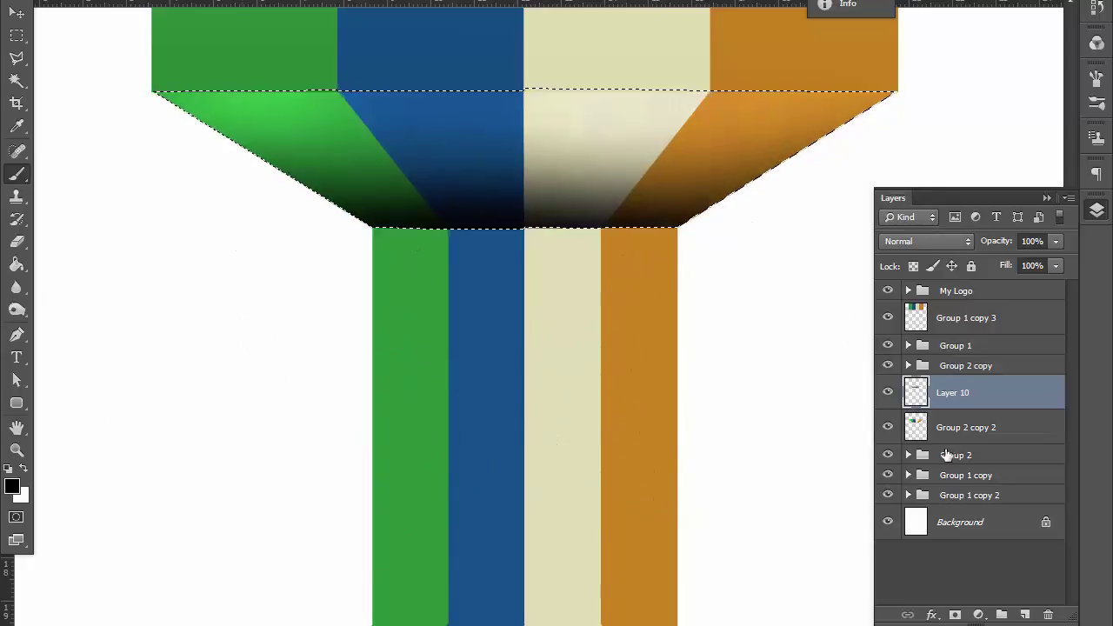
pyautogui.moveTo(1055, 241); pyautogui.dragTo(1014, 283)
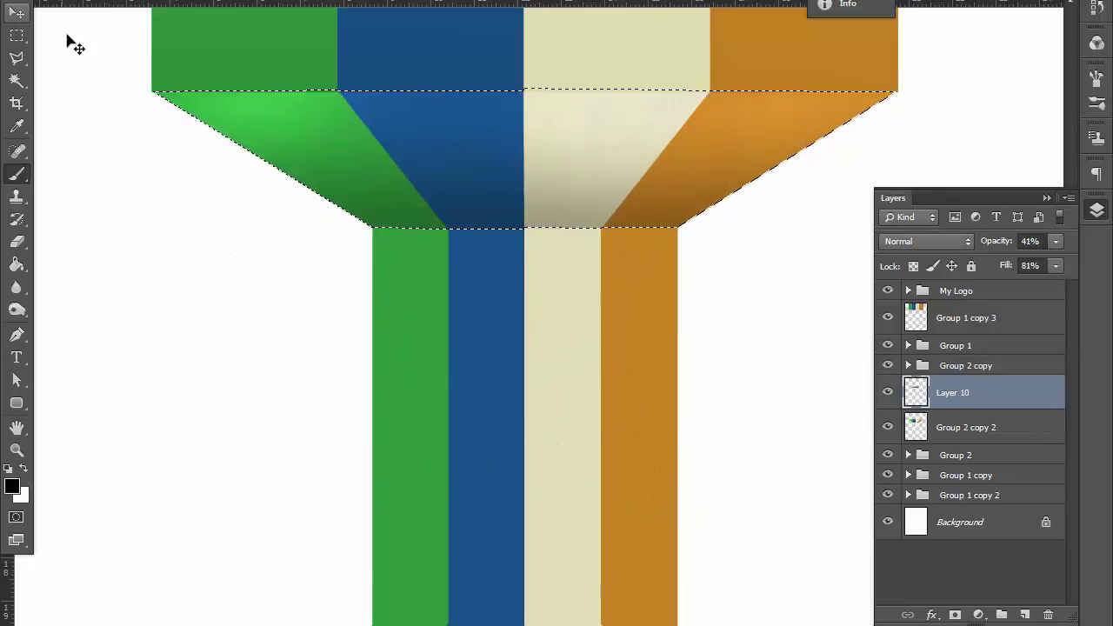
pyautogui.hotkey('ctrl', 'd')
# Step: Merge the lower funnel group Group 2 copy into a pixel layer
pyautogui.press('v')
pyautogui.scroll(-3, 248, 38)
pyautogui.scroll(2, 521, 261)
pyautogui.click(965, 365)
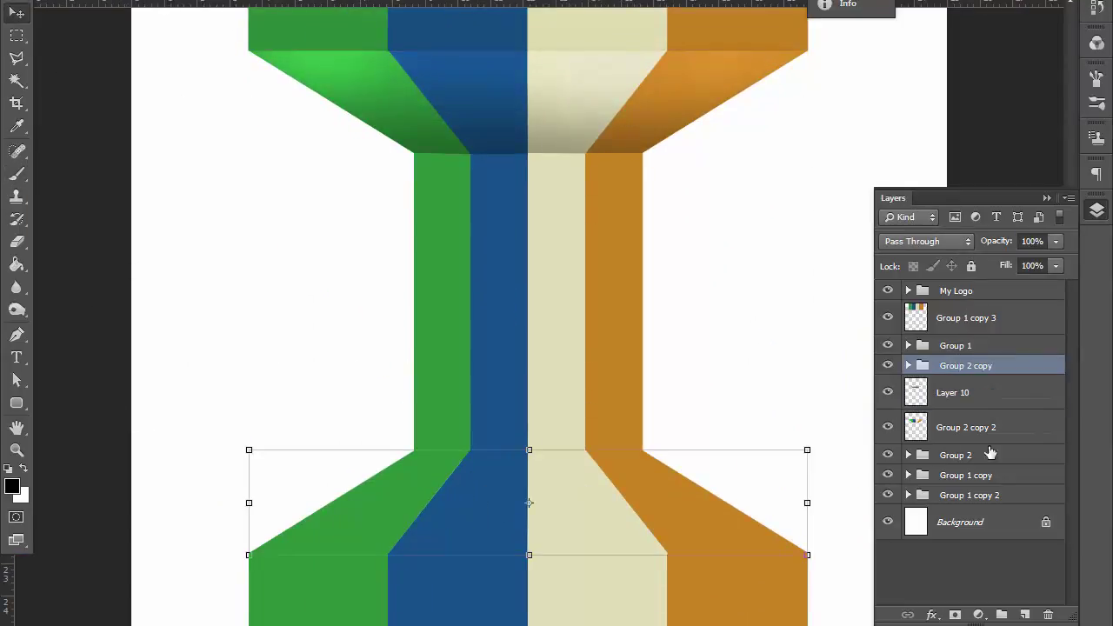
pyautogui.hotkey('ctrl', 'alt', 'e')
# Step: Paint a soft black shadow along the lower slope's top at 64% opacity, 84% fill
pyautogui.scroll(3, 663, 390)
pyautogui.keyDown('ctrl'); pyautogui.click(916, 368); pyautogui.keyUp('ctrl')
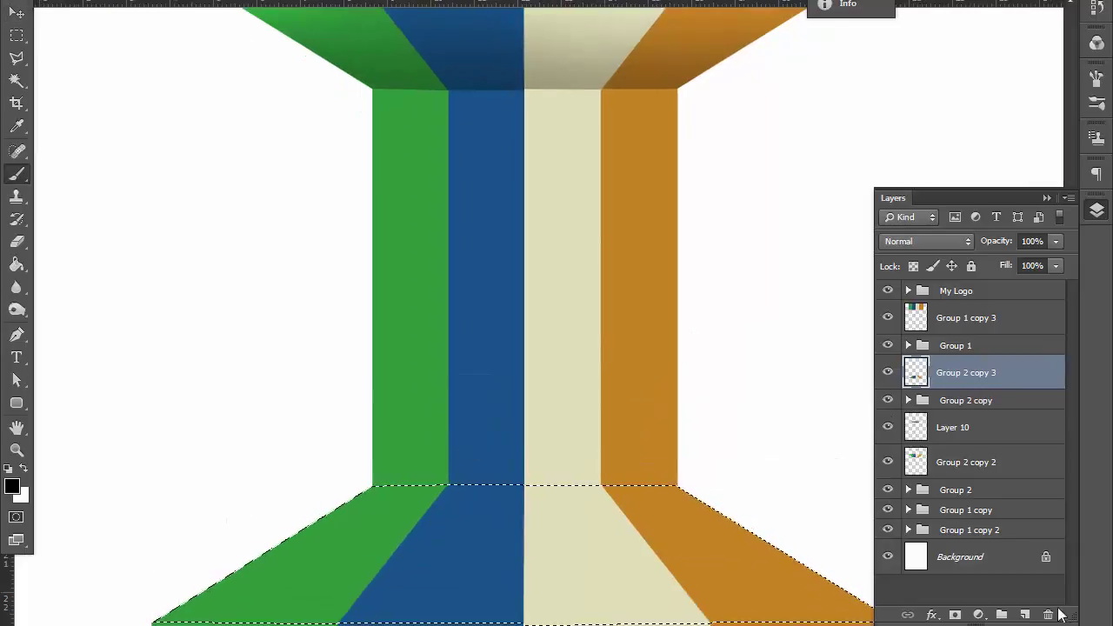
pyautogui.click(1025, 614)
pyautogui.press('b')
pyautogui.moveTo(297, 363); pyautogui.dragTo(663, 360)
pyautogui.moveTo(243, 345); pyautogui.dragTo(782, 361)
pyautogui.moveTo(1056, 241); pyautogui.dragTo(971, 263)
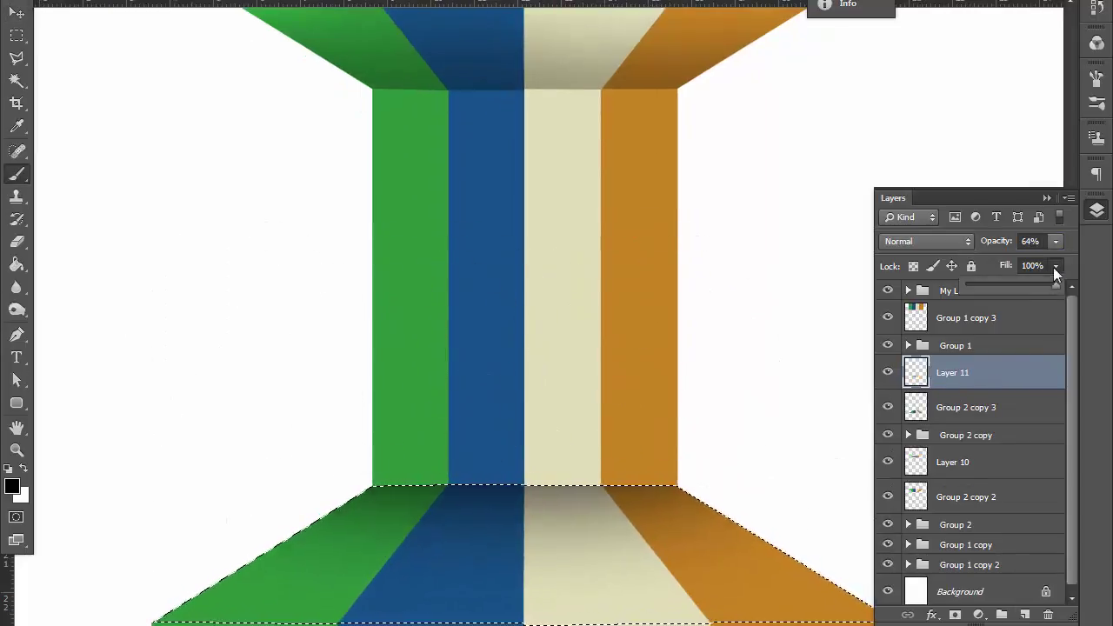
pyautogui.moveTo(1056, 265); pyautogui.dragTo(1026, 283)
pyautogui.hotkey('ctrl', 'd')
# Step: Make a merged copy of Group 1 copy and burn the stripes beneath the lower slope
pyautogui.scroll(-4, 363, 239)
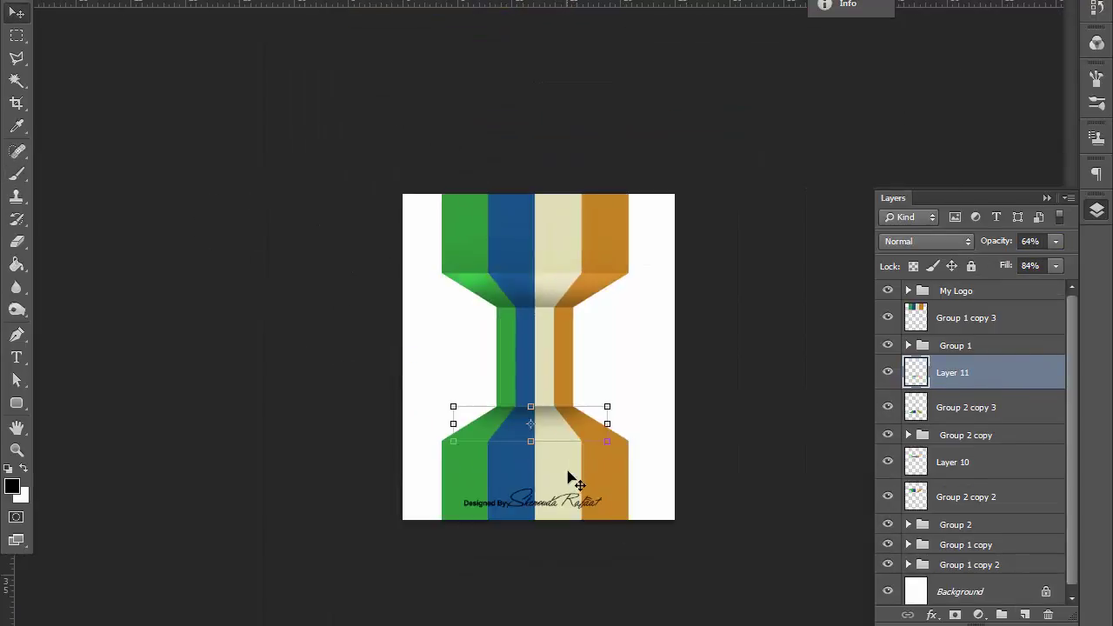
pyautogui.keyDown('ctrl'); pyautogui.click(569, 478); pyautogui.keyUp('ctrl')
pyautogui.scroll(4, 569, 478)
pyautogui.hotkey('ctrl', 'j')
pyautogui.hotkey('ctrl', 'e')
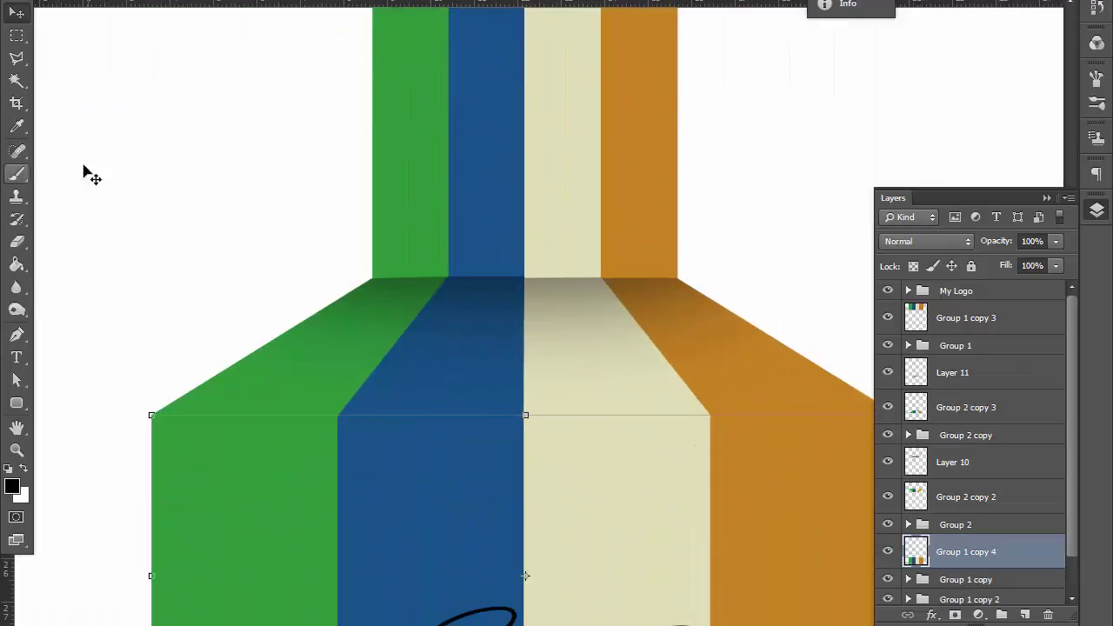
pyautogui.press('o')
pyautogui.moveTo(38, 426); pyautogui.dragTo(782, 426)
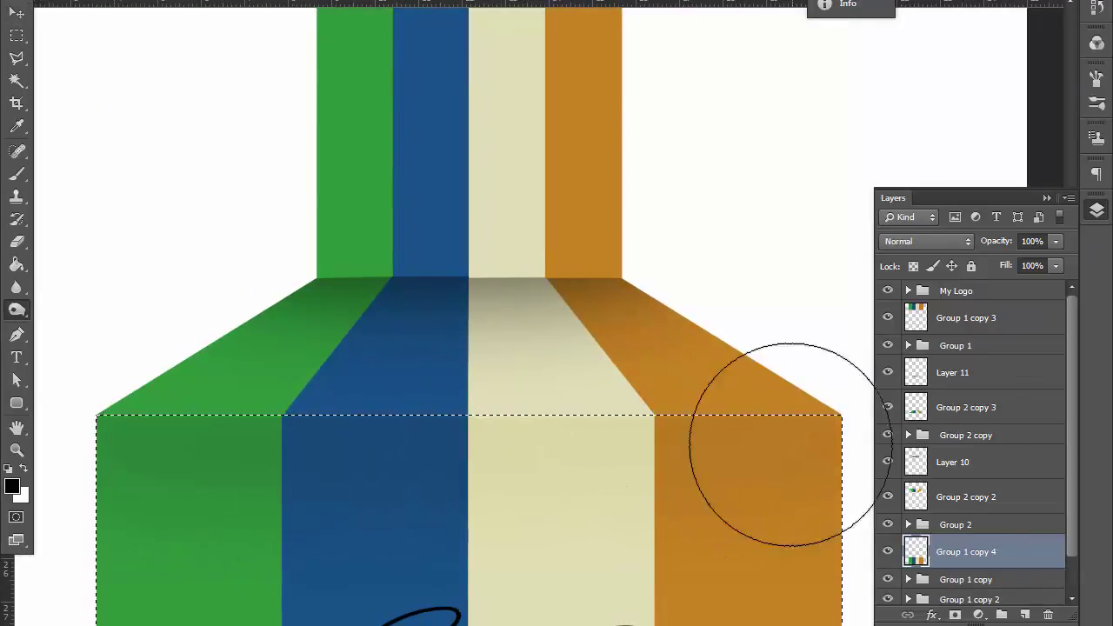
pyautogui.hotkey('ctrl', 'd')
# Step: Move the My Logo signature group higher up on the poster
pyautogui.hotkey('ctrl', '-')
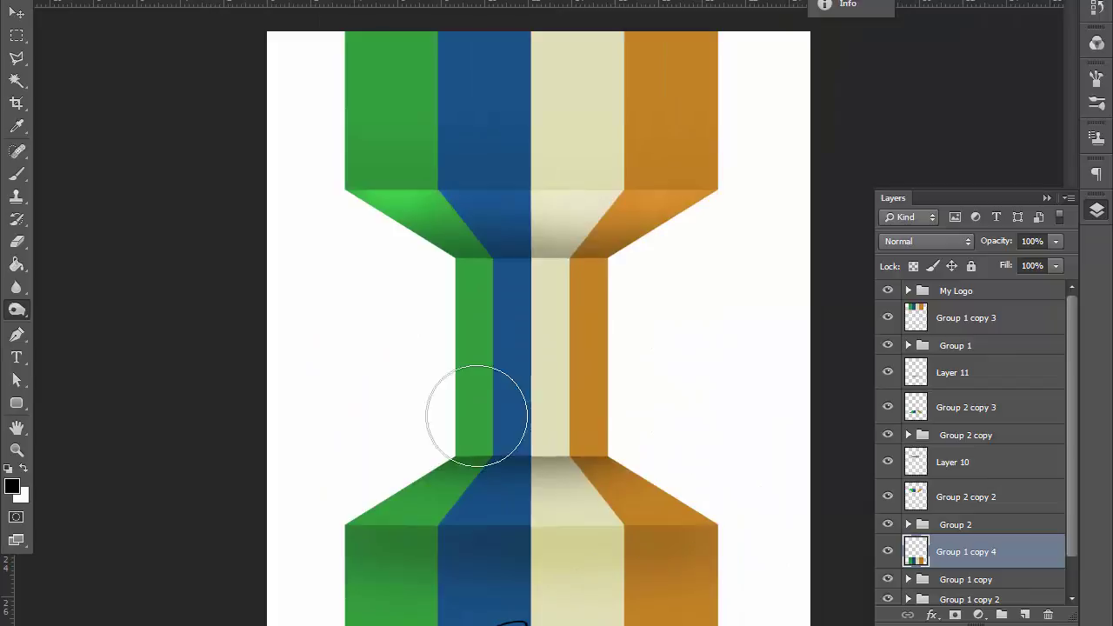
pyautogui.click(106, 78)
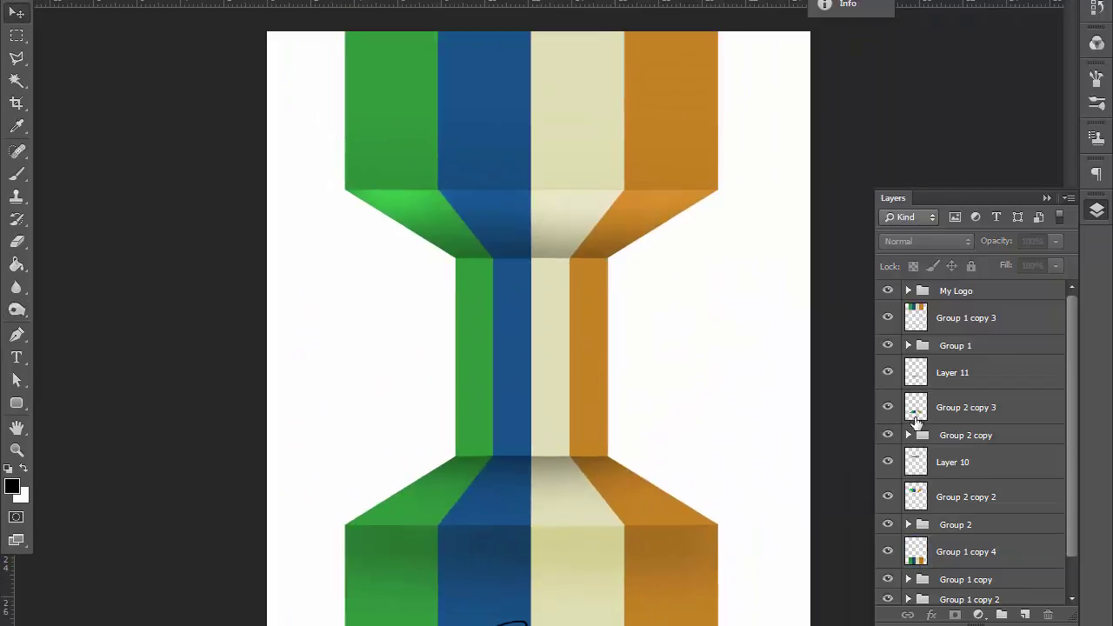
pyautogui.click(956, 291)
pyautogui.moveTo(566, 600); pyautogui.dragTo(565, 339)
pyautogui.hotkey('ctrl', '+')
pyautogui.hotkey('ctrl', '+')
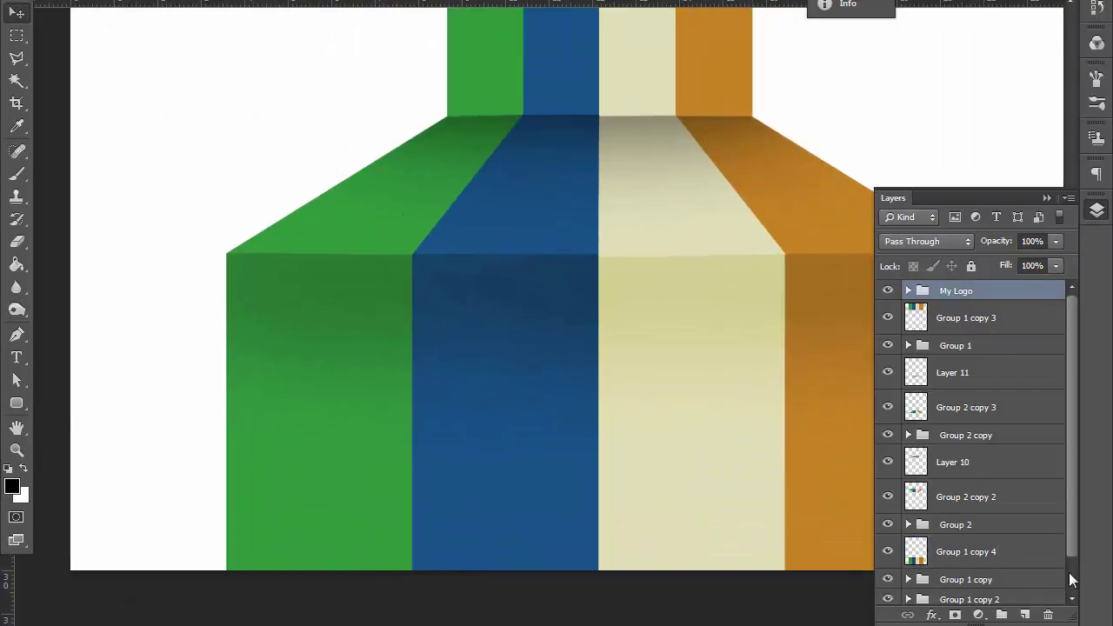
# Step: Draw a white rounded-rectangle body with a 110 px corner radius on the green stripe
pyautogui.click(1024, 614)
pyautogui.rightClick(16, 403)
pyautogui.click(99, 412)
pyautogui.moveTo(271, 388); pyautogui.dragTo(336, 467)
pyautogui.click(671, 140)
pyautogui.write('110')
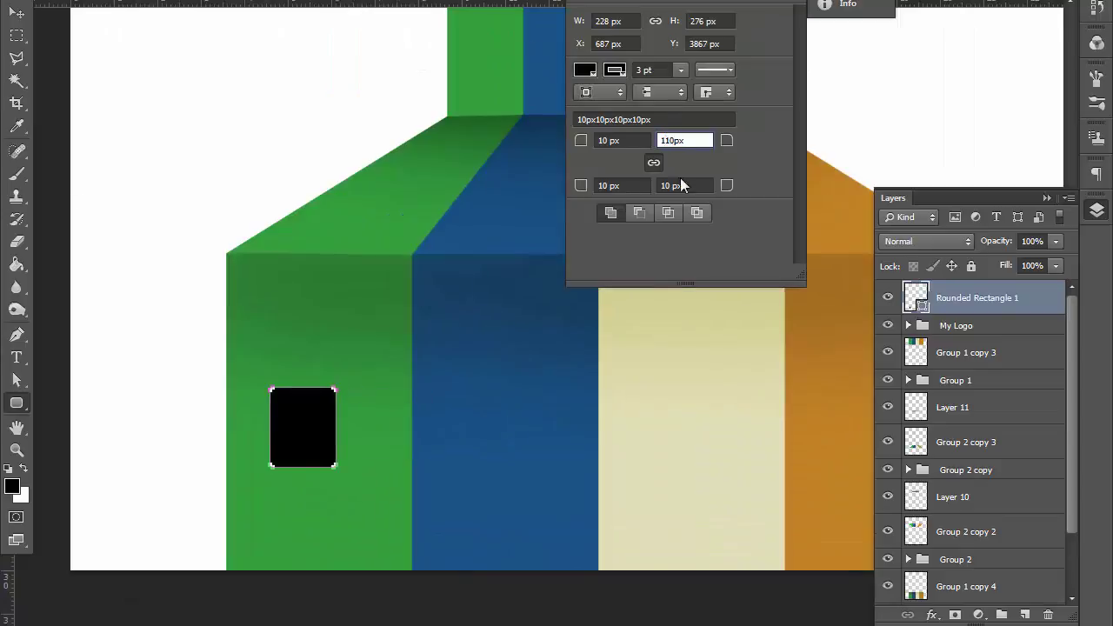
pyautogui.press('Return')
# Step: Draw a small white circle above the body as the head
pyautogui.press('Return')
pyautogui.press('v')
pyautogui.moveTo(301, 426); pyautogui.dragTo(303, 444)
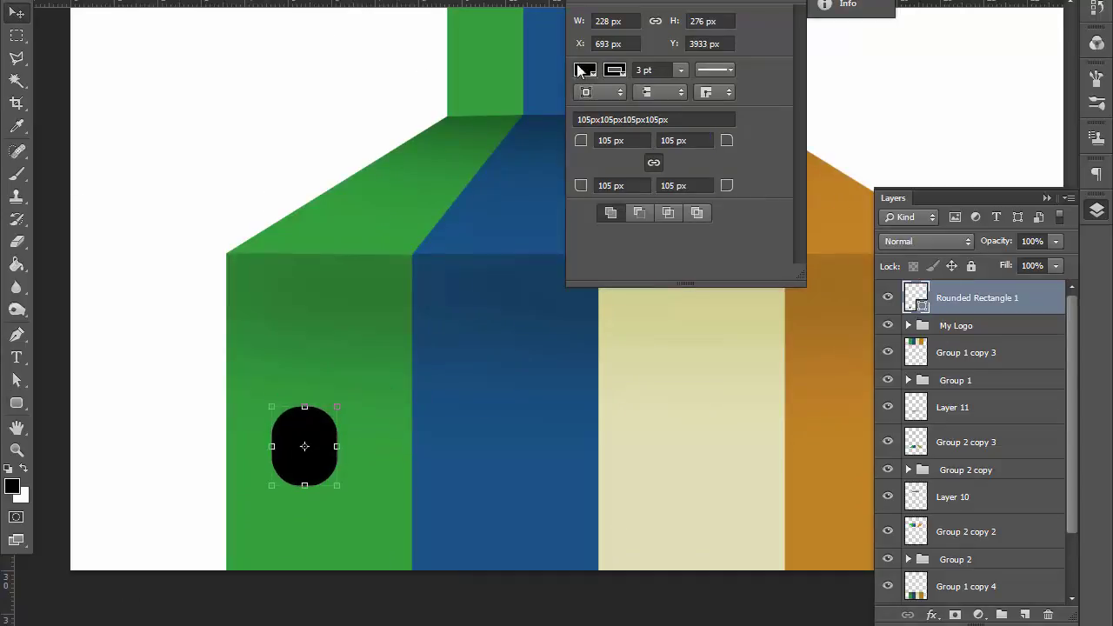
pyautogui.hotkey('ctrl', 'BackSpace')
pyautogui.click(105, 130)
pyautogui.moveTo(294, 352)
pyautogui.mouseDown()
pyautogui.moveTo(324, 382)
pyautogui.moveTo(311, 400)
pyautogui.mouseUp()
pyautogui.click(585, 69)
pyautogui.click(586, 102)
pyautogui.press('Return')
pyautogui.press('v')
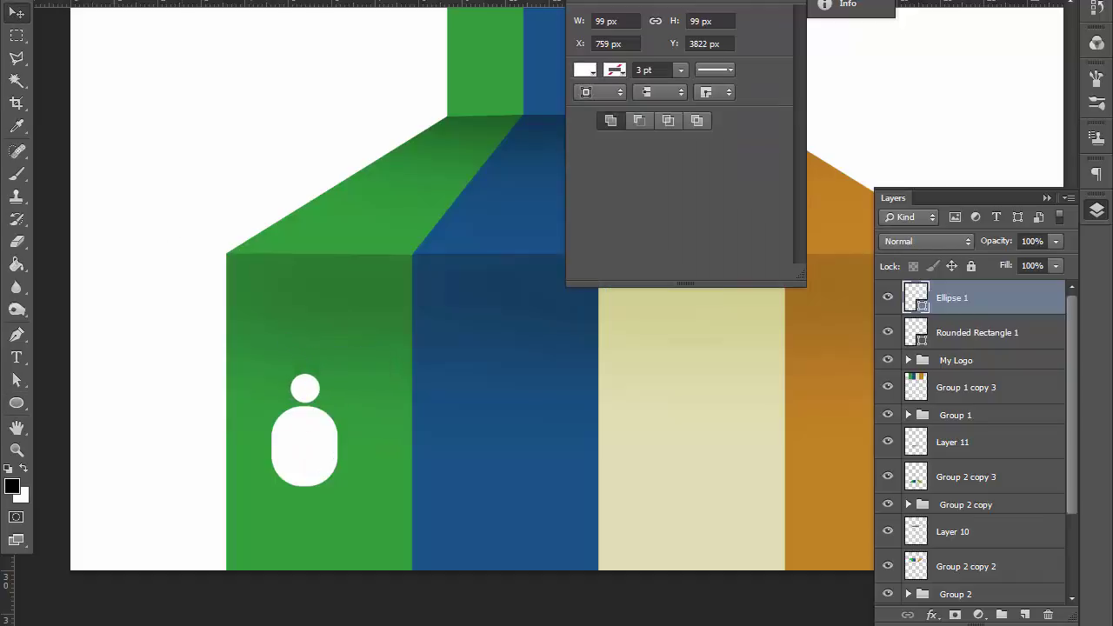
# Step: Narrow the rounded body and stretch its bottom edge lower
pyautogui.click(330, 444)
pyautogui.hotkey('ctrl', 't')
pyautogui.moveTo(336, 446); pyautogui.dragTo(332, 446)
pyautogui.click(18, 35)
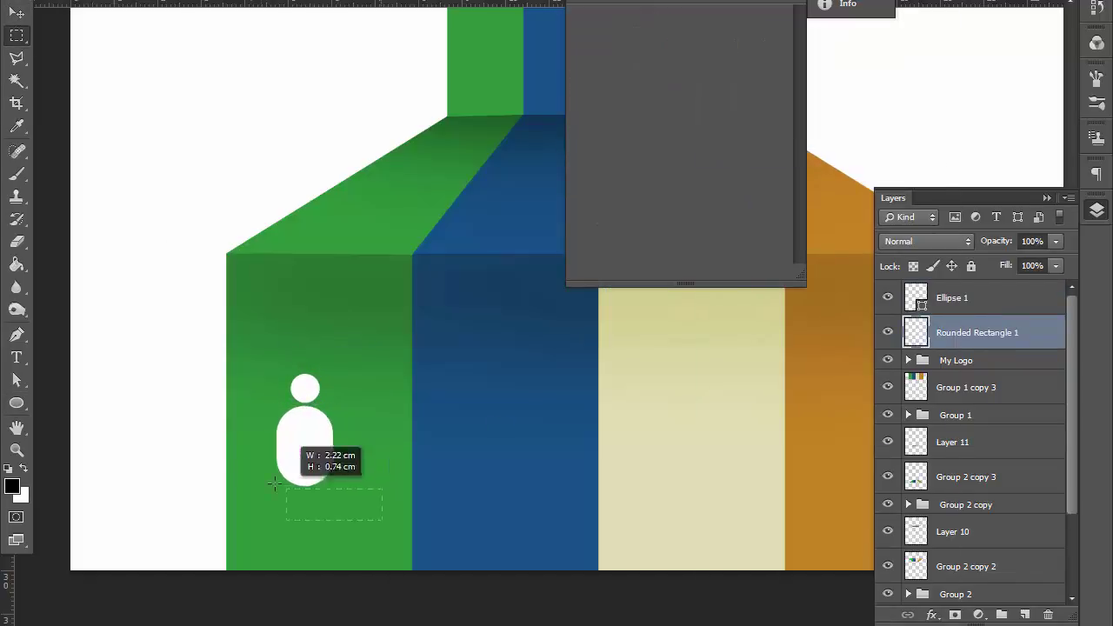
pyautogui.moveTo(382, 520); pyautogui.dragTo(236, 455)
pyautogui.click(306, 388)
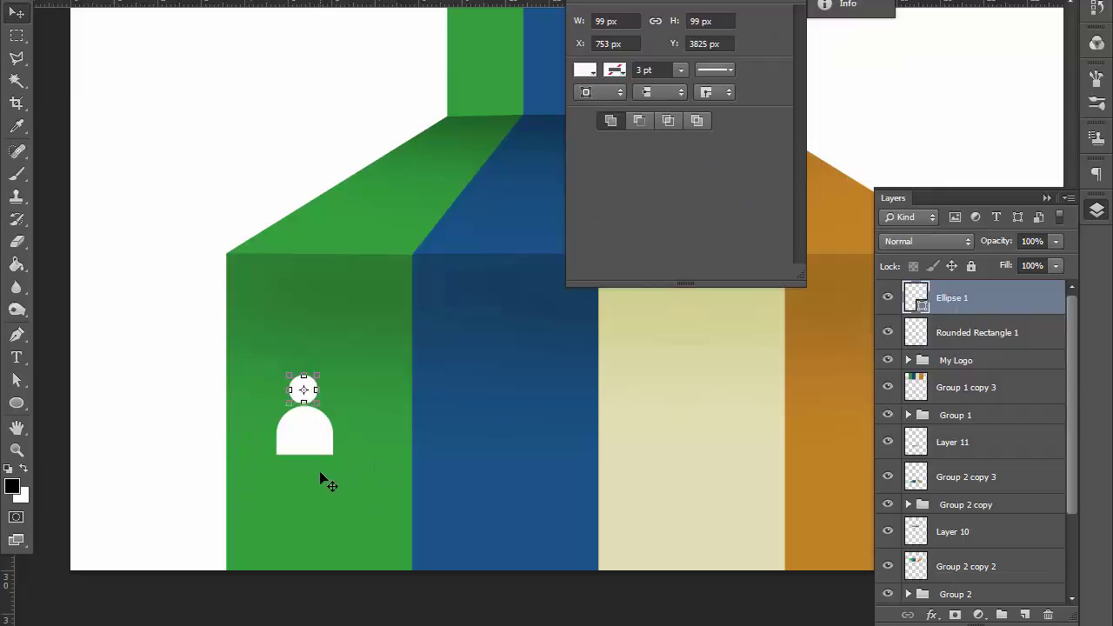
pyautogui.click(322, 435)
pyautogui.click(304, 389)
pyautogui.click(306, 435)
pyautogui.hotkey('ctrl', 't')
pyautogui.moveTo(305, 454); pyautogui.dragTo(312, 469)
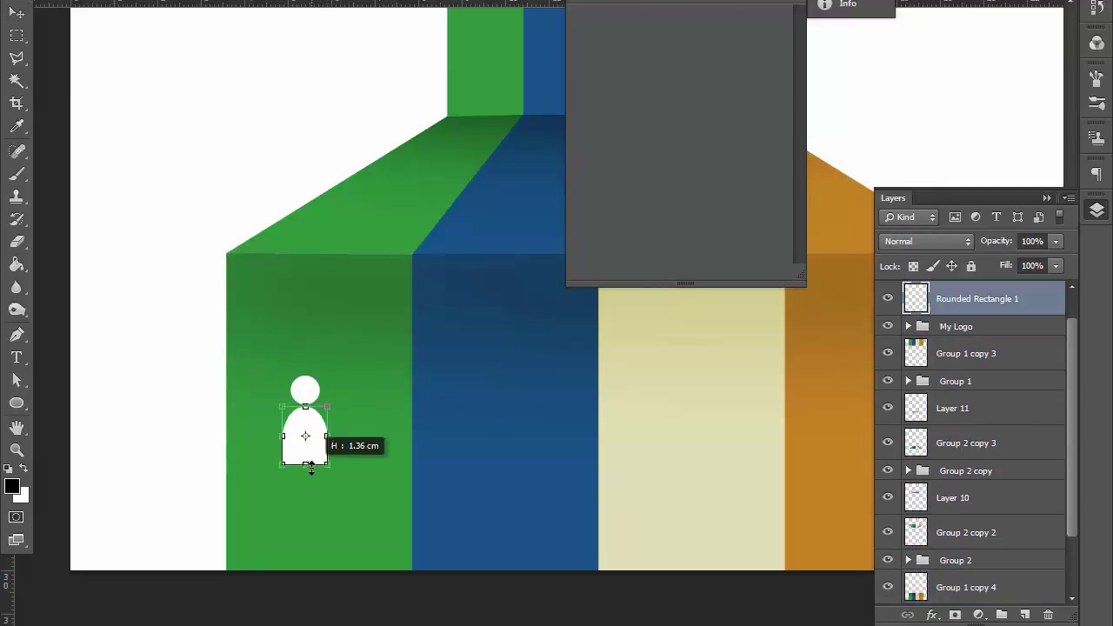
pyautogui.press('Return')
# Step: Select the Ellipse 1 head layer and add a new empty layer above it
pyautogui.click(304, 389)
pyautogui.click(303, 435)
pyautogui.click(305, 389)
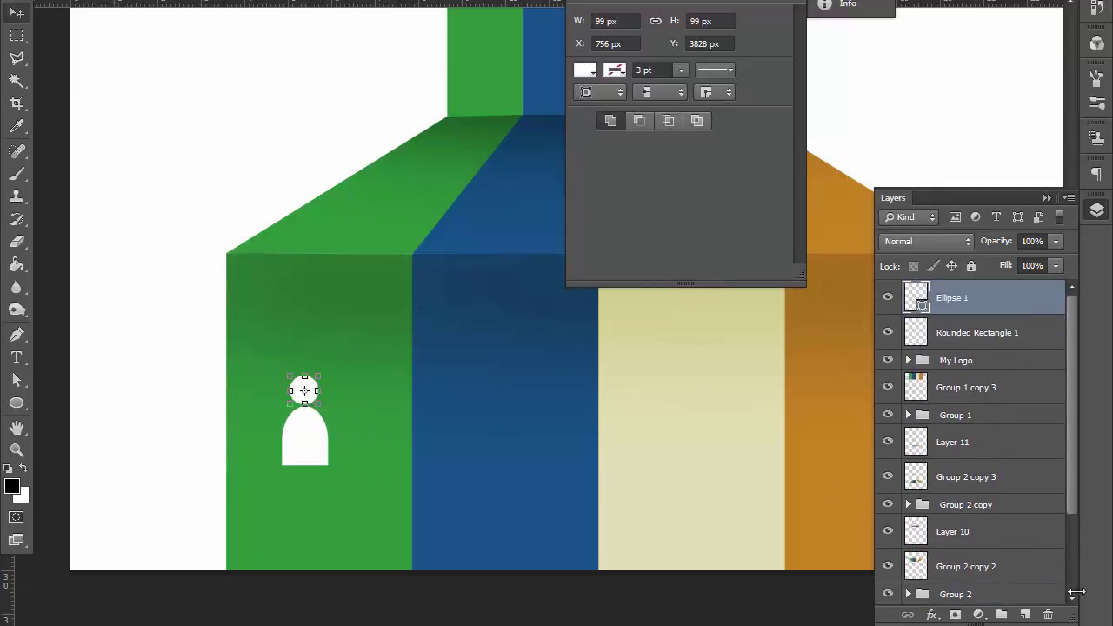
pyautogui.hotkey('ctrl', 'shift', 'alt', 'n')
pyautogui.press('p')
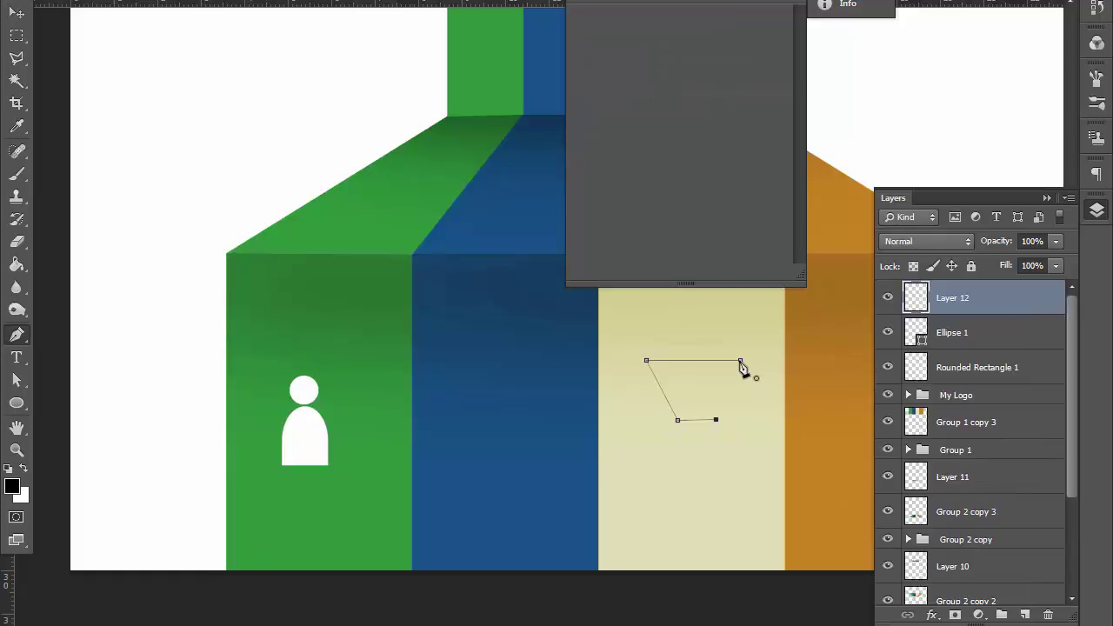
# Step: Close the trapezoid knot path and fill it green
pyautogui.rightClick(696, 386)
pyautogui.click(766, 217)
pyautogui.click(820, 137)
pyautogui.click(820, 182)
pyautogui.click(1004, 119)
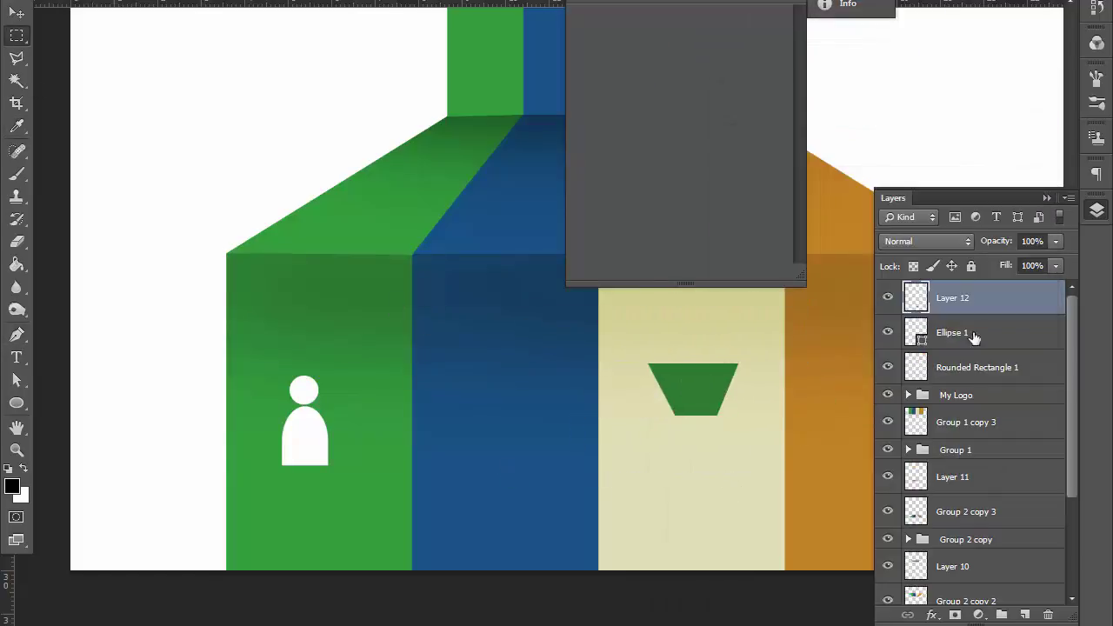
# Step: On a new layer, fill the tie blade path with green
pyautogui.click(1025, 614)
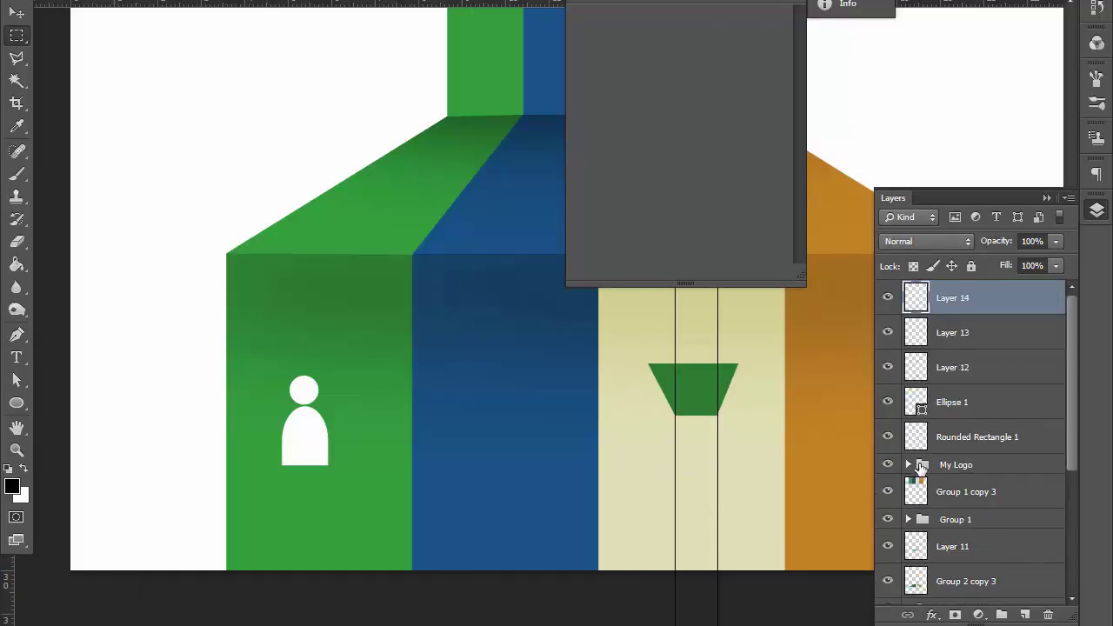
pyautogui.scroll(-1, 1021, 556)
pyautogui.scroll(1, 1021, 577)
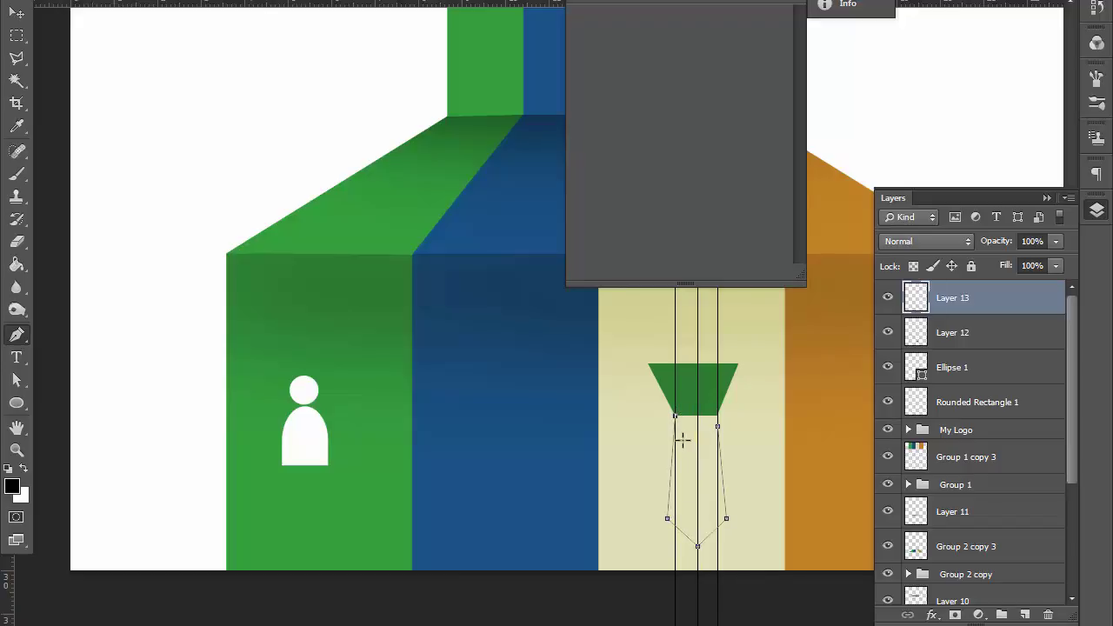
pyautogui.rightClick(718, 435)
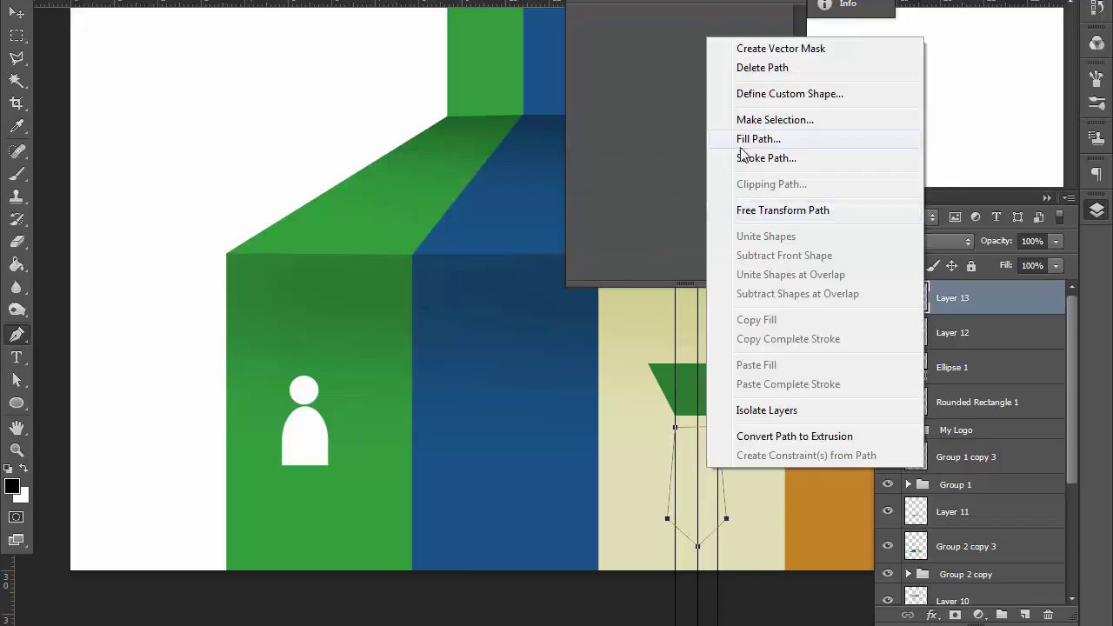
pyautogui.click(744, 140)
pyautogui.press('Return')
# Step: Move the tie onto the blue stripe and give knot and blade Color Overlay styles
pyautogui.press('m')
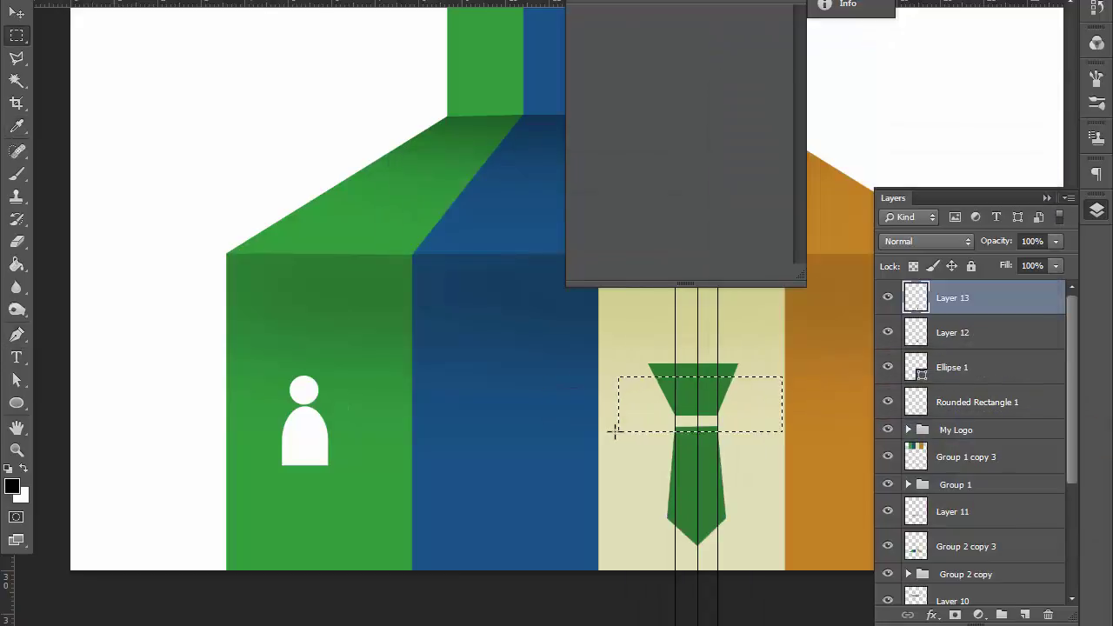
pyautogui.keyDown('ctrl'); pyautogui.click(952, 332); pyautogui.keyUp('ctrl')
pyautogui.moveTo(696, 391); pyautogui.dragTo(461, 387)
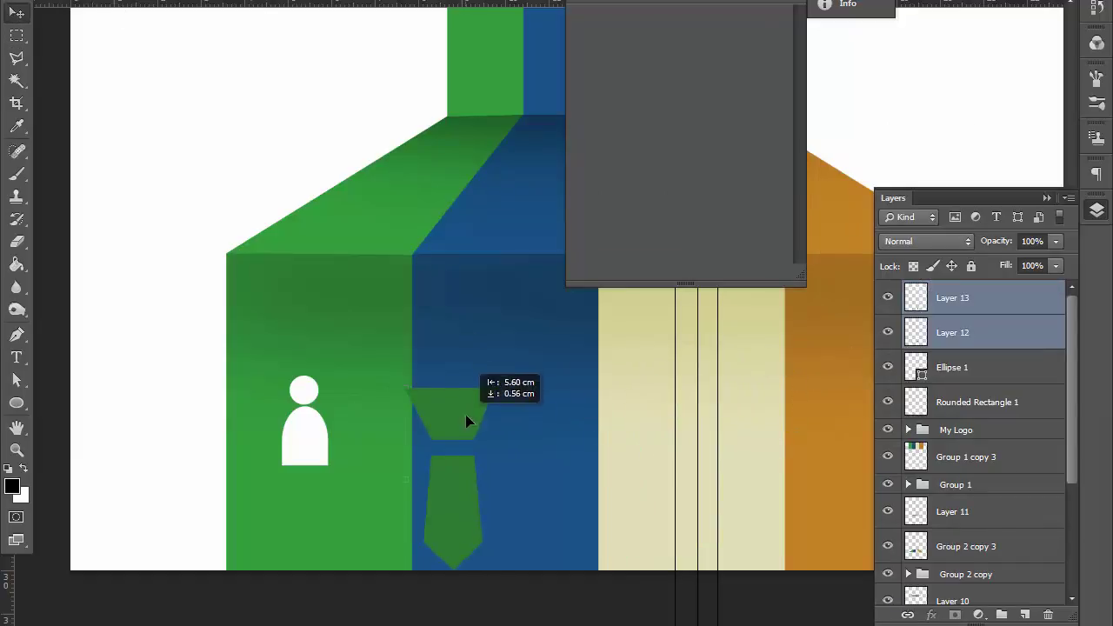
pyautogui.click(952, 332)
pyautogui.doubleClick(1000, 332)
pyautogui.click(1044, 229)
pyautogui.press('Return')
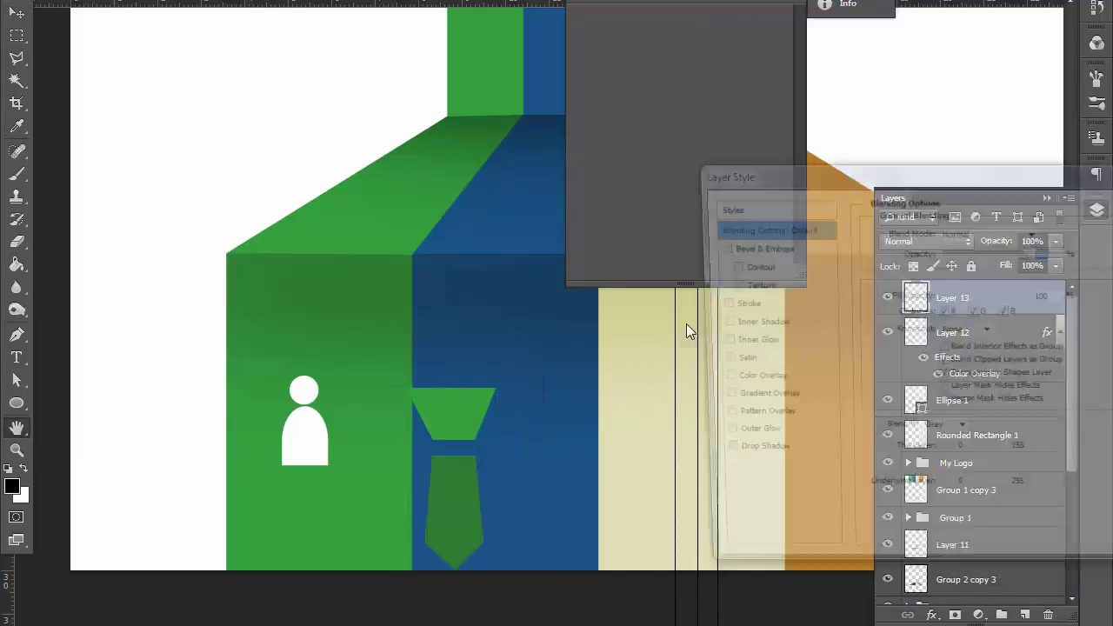
pyautogui.click(1043, 228)
pyautogui.click(1064, 460)
pyautogui.doubleClick(1000, 293)
pyautogui.click(747, 380)
# Step: Move the tie onto the cream stripe and shrink it to icon size
pyautogui.press('Return')
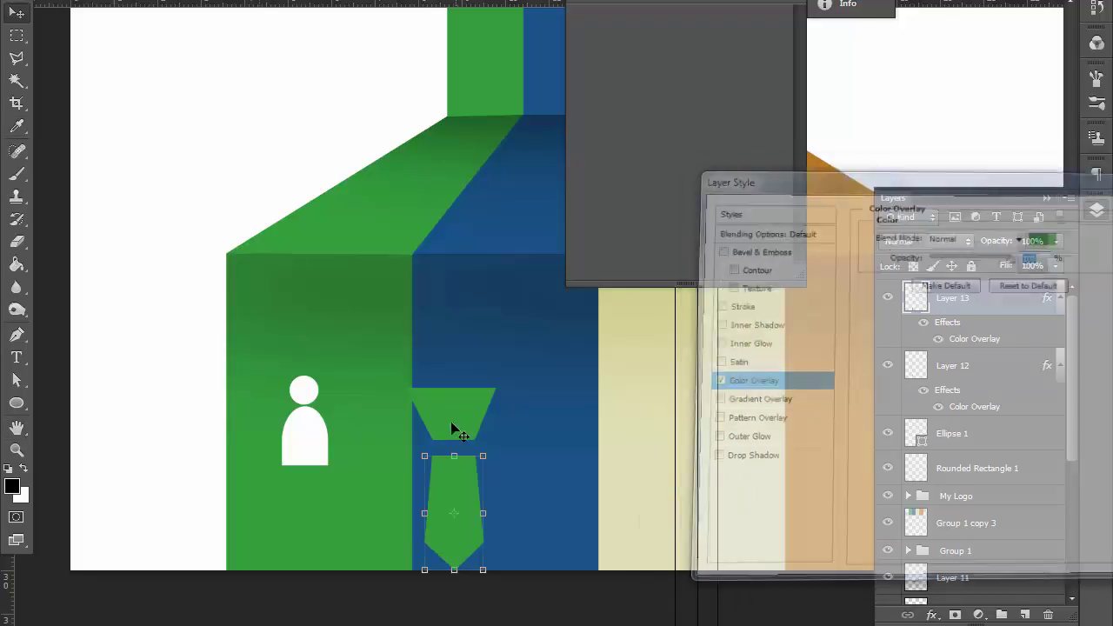
pyautogui.keyDown('ctrl'); pyautogui.click(957, 369); pyautogui.keyUp('ctrl')
pyautogui.moveTo(453, 503); pyautogui.dragTo(662, 420)
pyautogui.moveTo(662, 473)
pyautogui.mouseDown()
pyautogui.moveTo(662, 517)
pyautogui.moveTo(670, 439)
pyautogui.mouseUp()
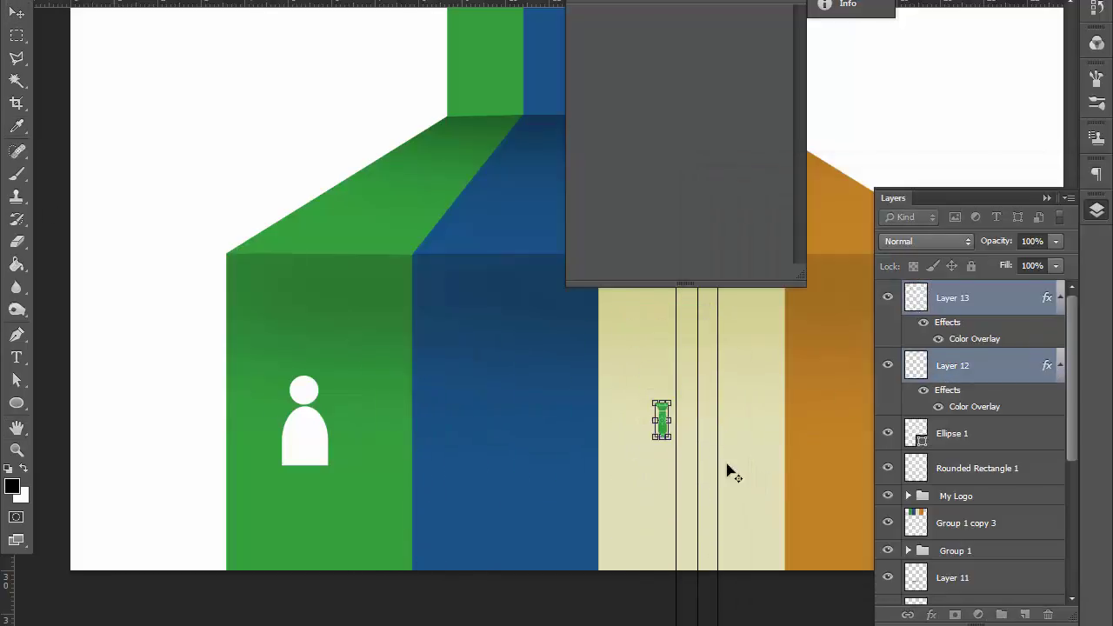
# Step: Group the tie layers, duplicate the group and place the copy on the person's chest
pyautogui.hotkey('ctrl', 'g')
pyautogui.hotkey('ctrl', 'j')
pyautogui.hotkey('ctrl', '+')
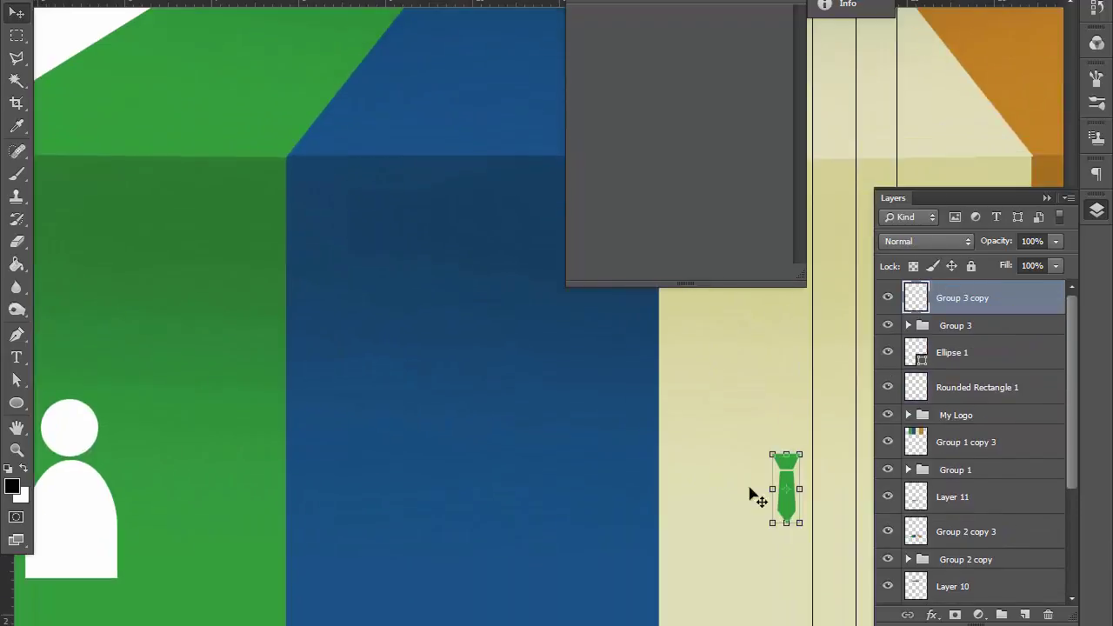
pyautogui.moveTo(754, 495)
pyautogui.mouseDown()
pyautogui.moveTo(80, 534)
pyautogui.moveTo(180, 540)
pyautogui.mouseUp()
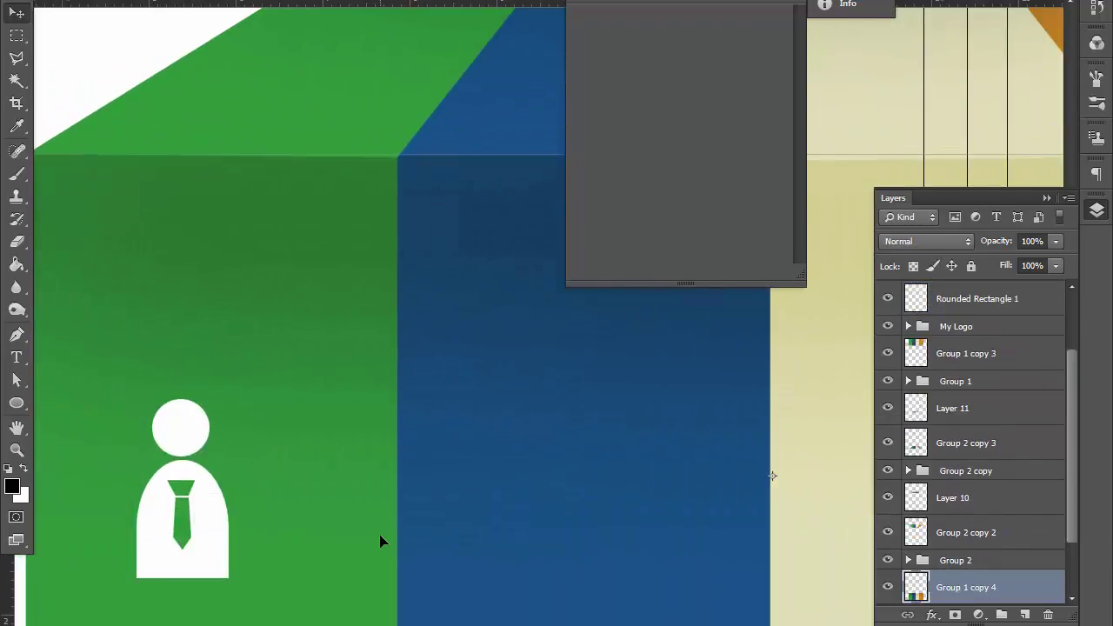
pyautogui.hotkey('ctrl', '-')
# Step: Add a horizontal guide at the icon baseline and align the person icon's layers to it
pyautogui.moveTo(461, 3); pyautogui.dragTo(479, 443)
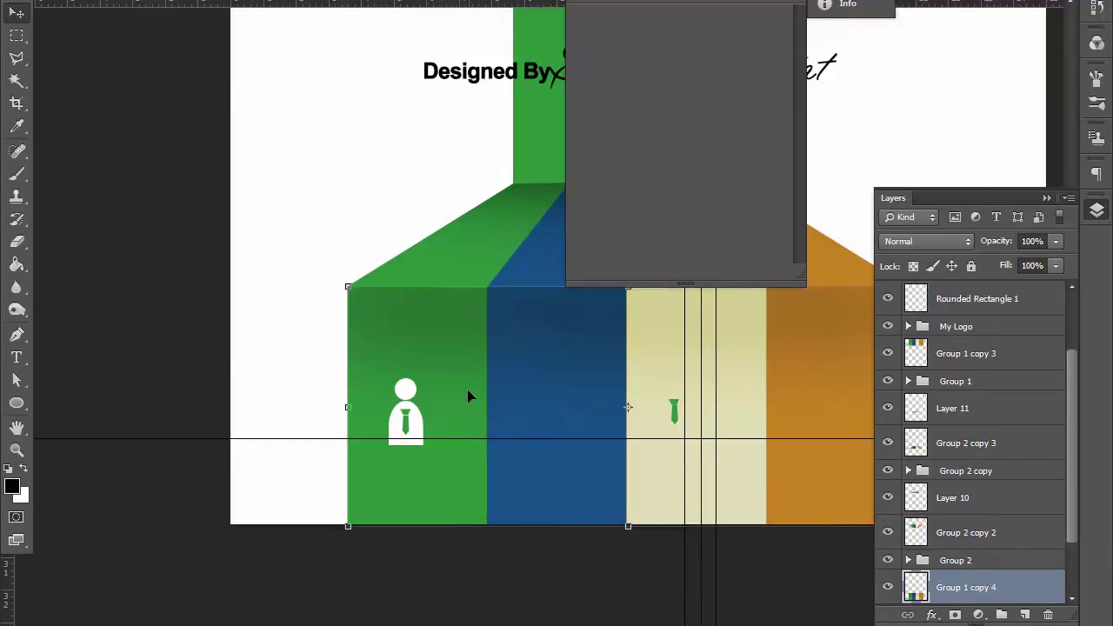
pyautogui.moveTo(393, 377); pyautogui.dragTo(418, 402)
pyautogui.scroll(1, 965, 329)
pyautogui.keyDown('shift'); pyautogui.click(963, 297); pyautogui.keyUp('shift')
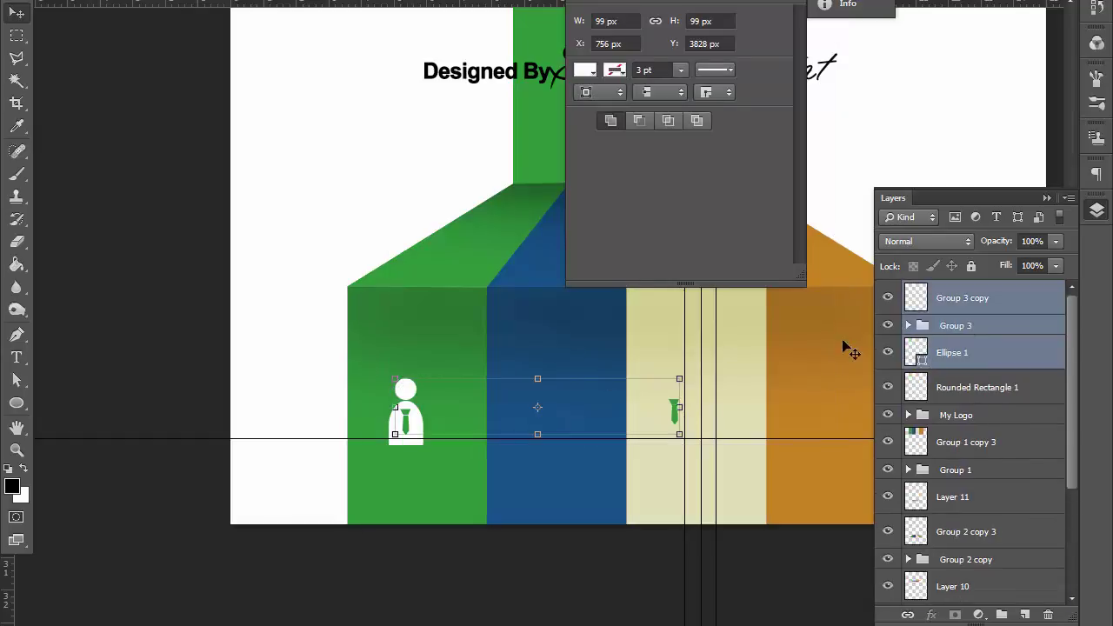
pyautogui.keyDown('shift'); pyautogui.click(938, 387); pyautogui.keyUp('shift')
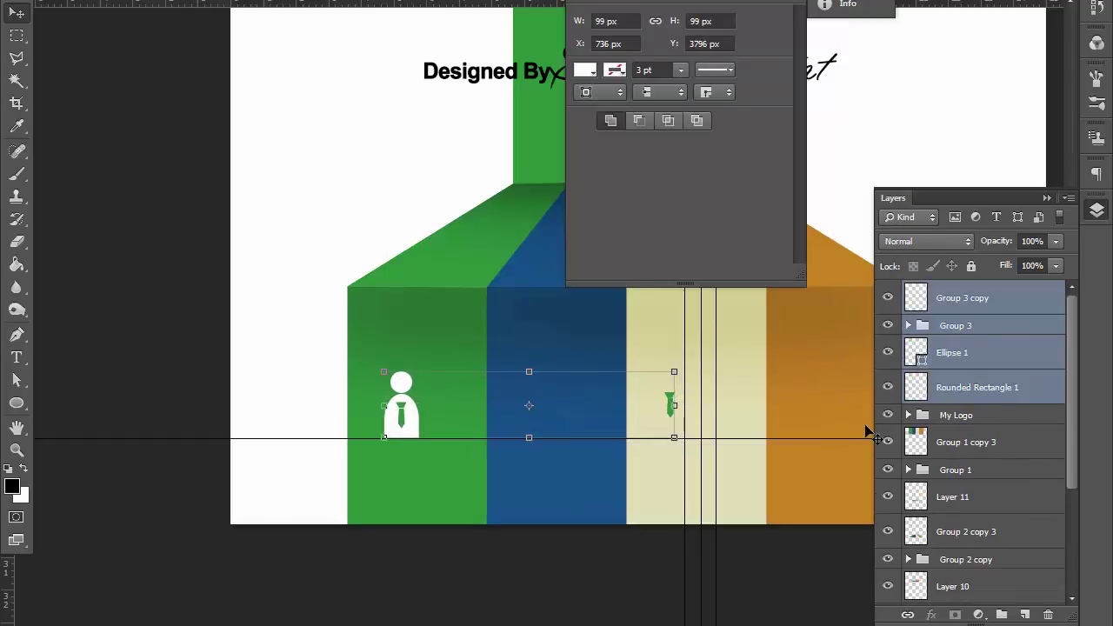
pyautogui.click(373, 504)
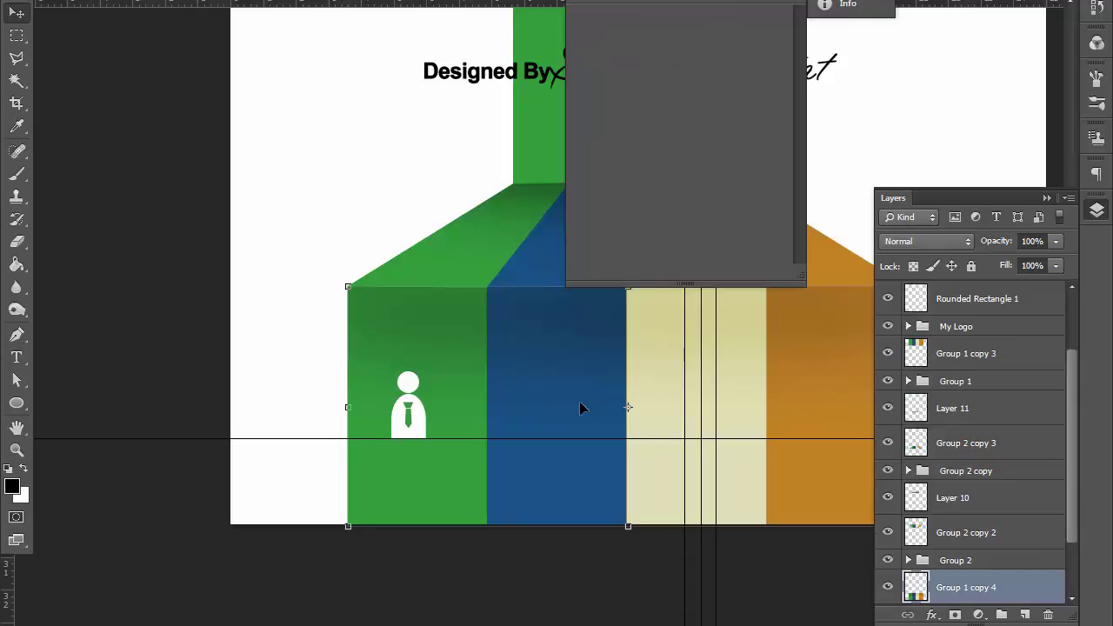
pyautogui.hotkey('ctrl', '+')
# Step: Draw three white rectangle bars, move them onto the blue stripe and group them
pyautogui.click(1024, 615)
pyautogui.rightClick(16, 403)
pyautogui.click(109, 398)
pyautogui.moveTo(463, 409)
pyautogui.mouseDown()
pyautogui.moveTo(489, 489)
pyautogui.moveTo(477, 456)
pyautogui.moveTo(456, 472)
pyautogui.moveTo(464, 489)
pyautogui.moveTo(521, 472)
pyautogui.mouseUp()
pyautogui.click(586, 70)
pyautogui.click(592, 130)
pyautogui.press('v')
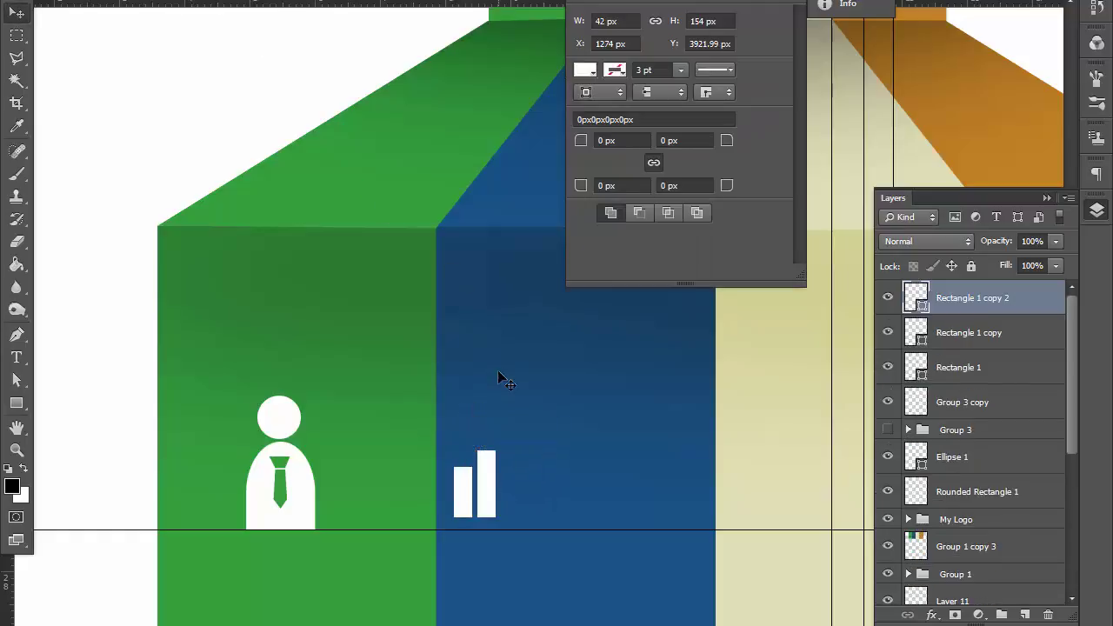
pyautogui.moveTo(450, 431)
pyautogui.mouseDown()
pyautogui.moveTo(521, 520)
pyautogui.moveTo(583, 513)
pyautogui.moveTo(597, 467)
pyautogui.moveTo(588, 562)
pyautogui.mouseUp()
pyautogui.hotkey('ctrl', 'g')
# Step: Add a guide along the icons' top and a new empty layer above the bar chart group
pyautogui.moveTo(439, 384); pyautogui.dragTo(439, 392)
pyautogui.click(528, 556)
pyautogui.hscroll(5, 614, 446)
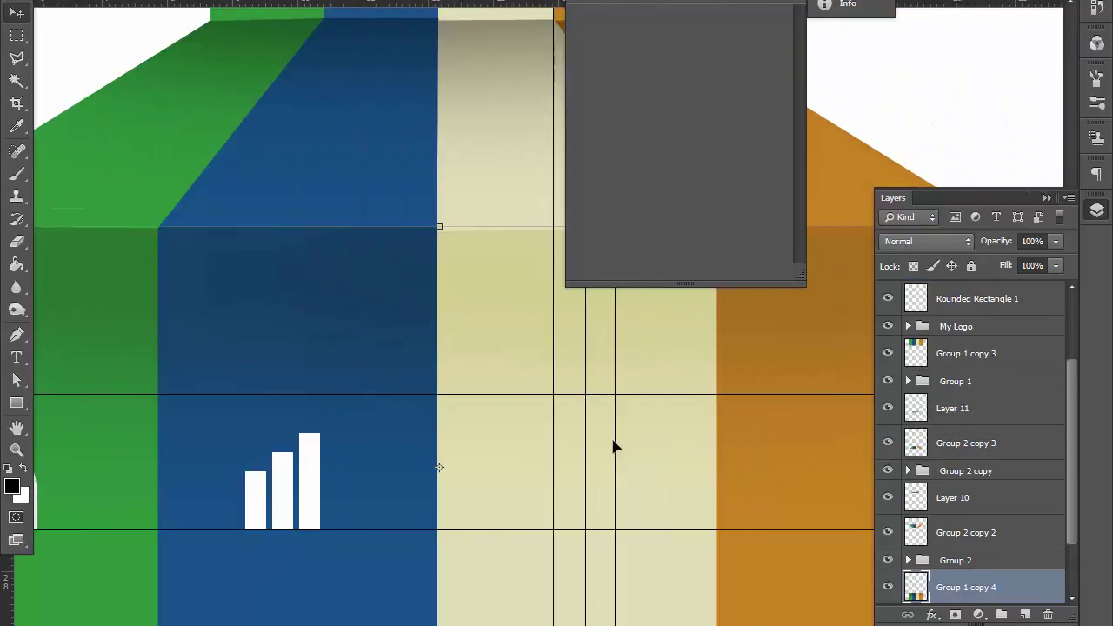
pyautogui.click(616, 483)
pyautogui.click(282, 487)
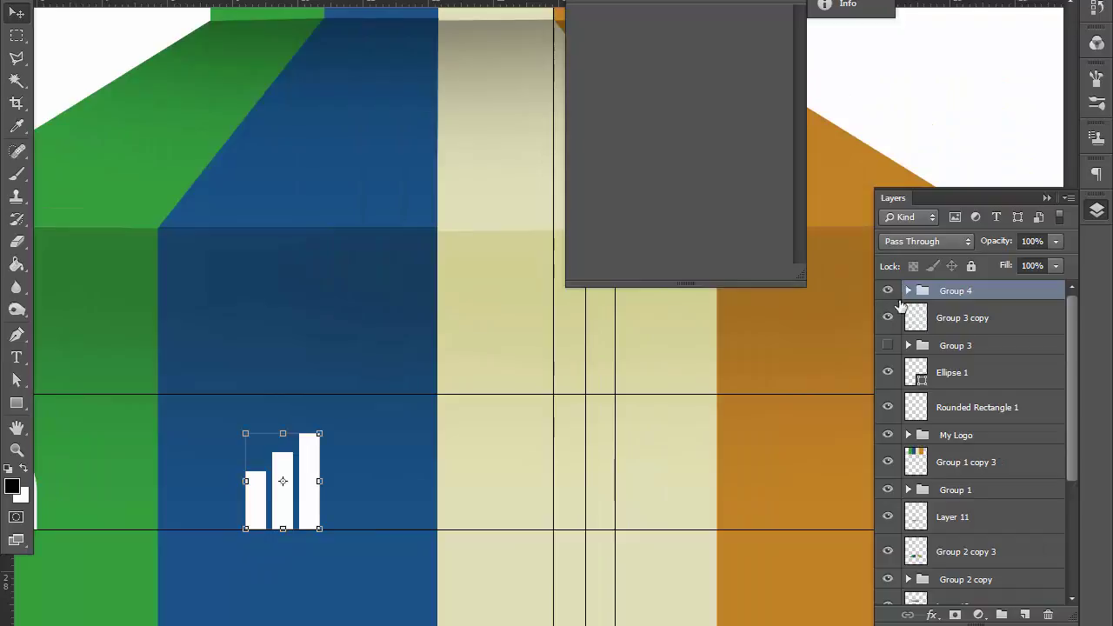
pyautogui.hotkey('ctrl', 'shift', 'alt', 'n')
# Step: Draw a circle on the cream stripe with no fill and a white stroke, sized as a ring
pyautogui.click(11, 484)
pyautogui.press('Escape')
pyautogui.hotkey('shift', 'u')
pyautogui.moveTo(529, 432)
pyautogui.mouseDown()
pyautogui.moveTo(622, 526)
pyautogui.moveTo(639, 521)
pyautogui.mouseUp()
pyautogui.click(585, 70)
pyautogui.click(596, 104)
pyautogui.hotkey('ctrl', 't')
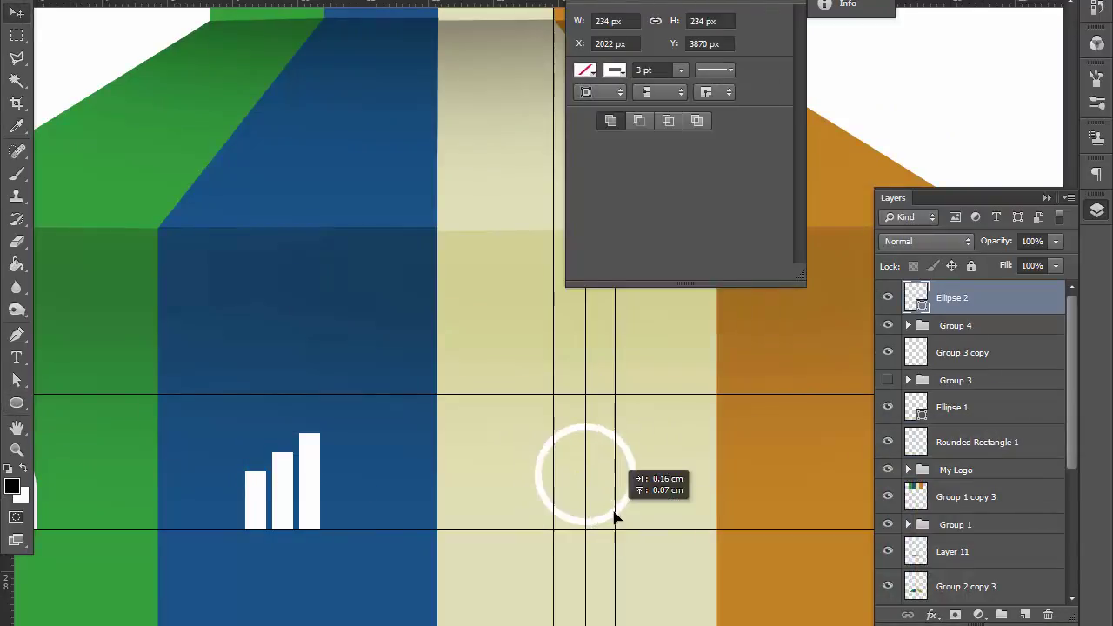
pyautogui.press('Return')
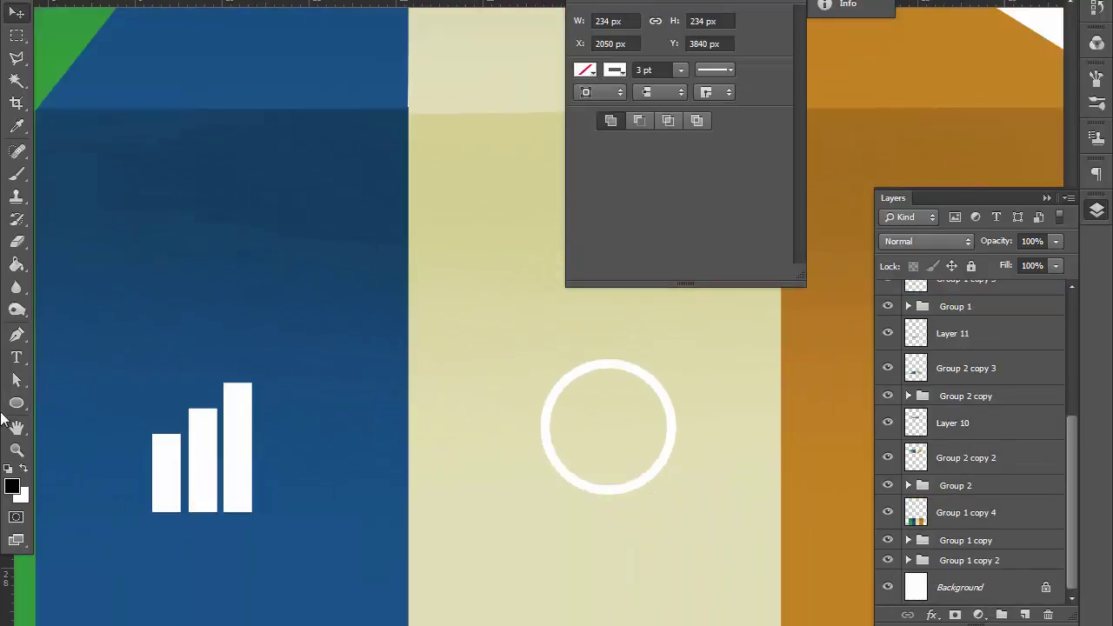
# Step: Draw a small white rounded-rectangle tick mark near the ring
pyautogui.moveTo(468, 383); pyautogui.dragTo(472, 401)
pyautogui.click(585, 70)
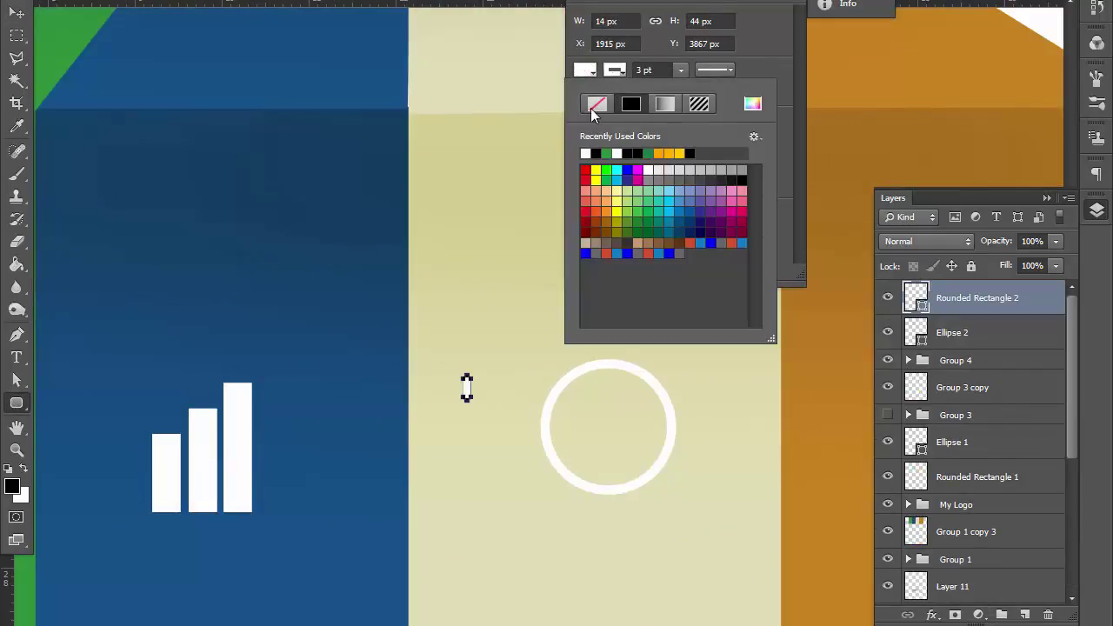
pyautogui.click(590, 141)
pyautogui.hotkey('ctrl', 't')
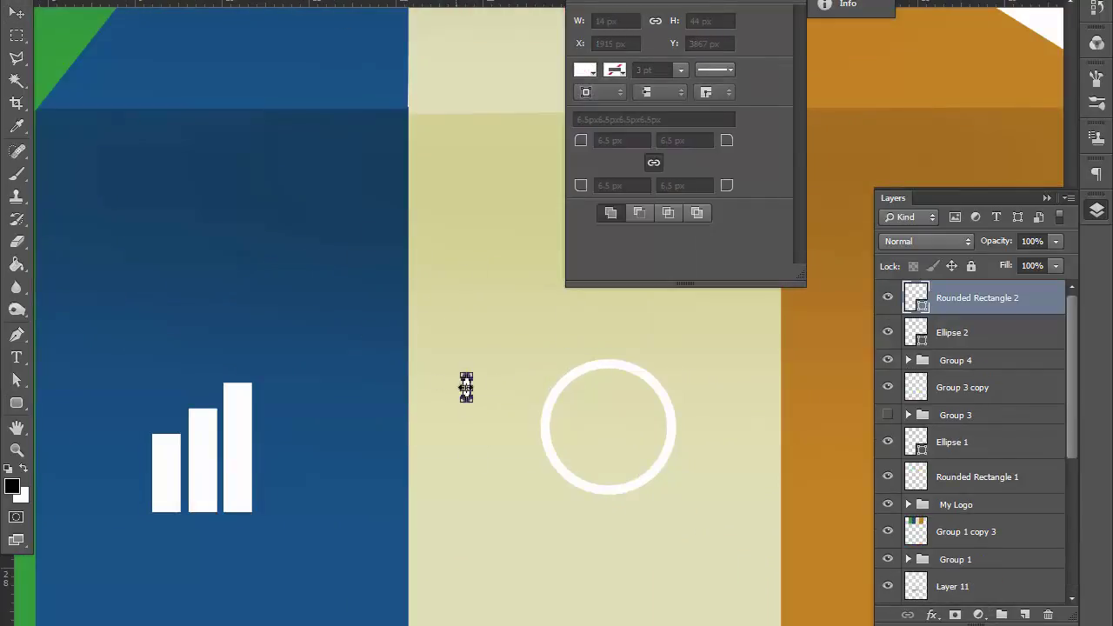
pyautogui.moveTo(470, 396); pyautogui.dragTo(468, 393)
pyautogui.press('Return')
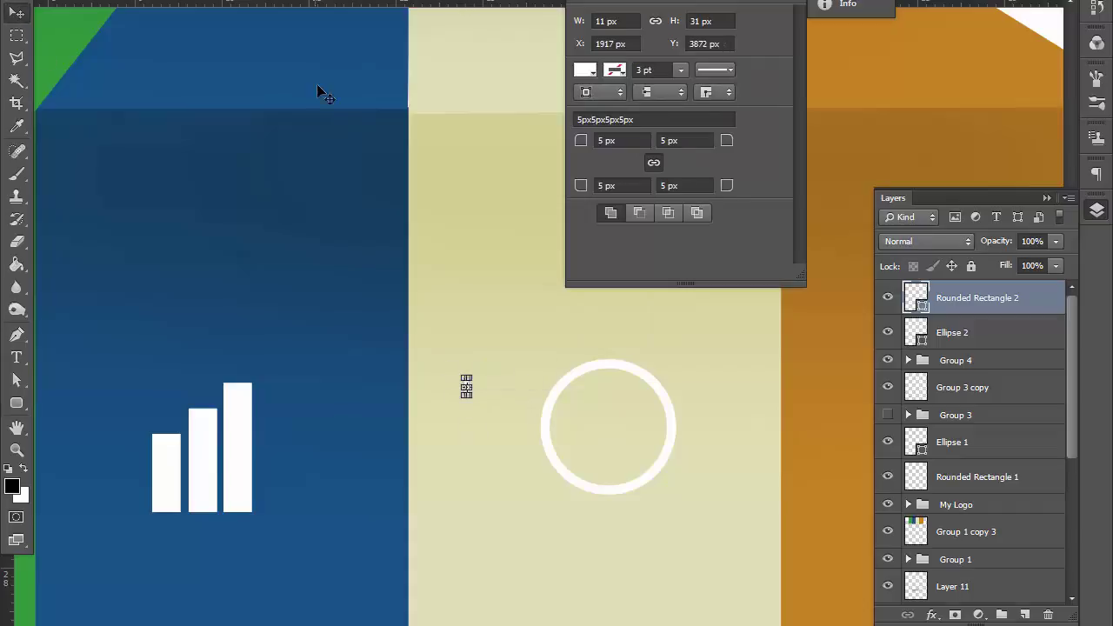
# Step: Duplicate the tick and place copies at the ring's top, bottom, left and right
pyautogui.moveTo(27, 622); pyautogui.dragTo(606, 602)
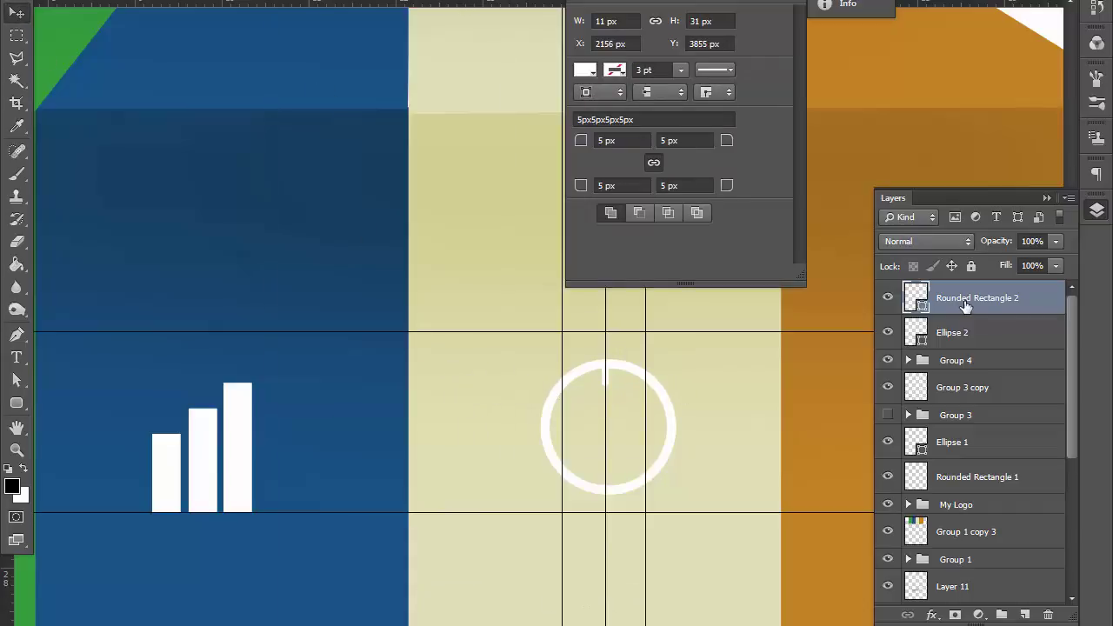
pyautogui.hotkey('ctrl', 'j')
pyautogui.hotkey('ctrl', ';')
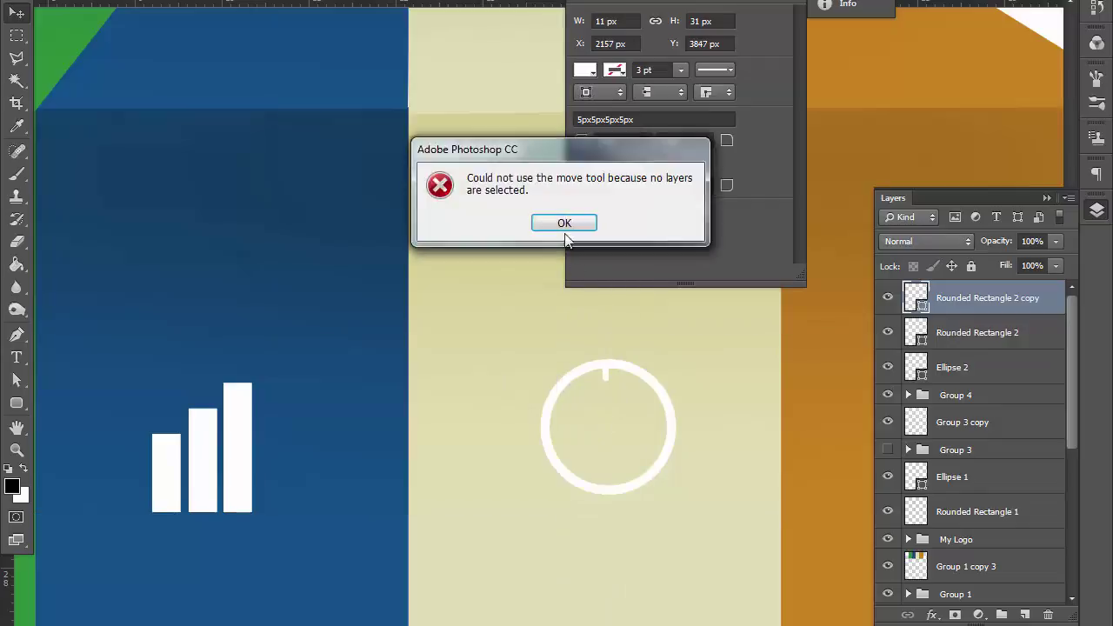
pyautogui.click(566, 223)
pyautogui.moveTo(606, 374); pyautogui.dragTo(602, 481)
pyautogui.rightClick(601, 411)
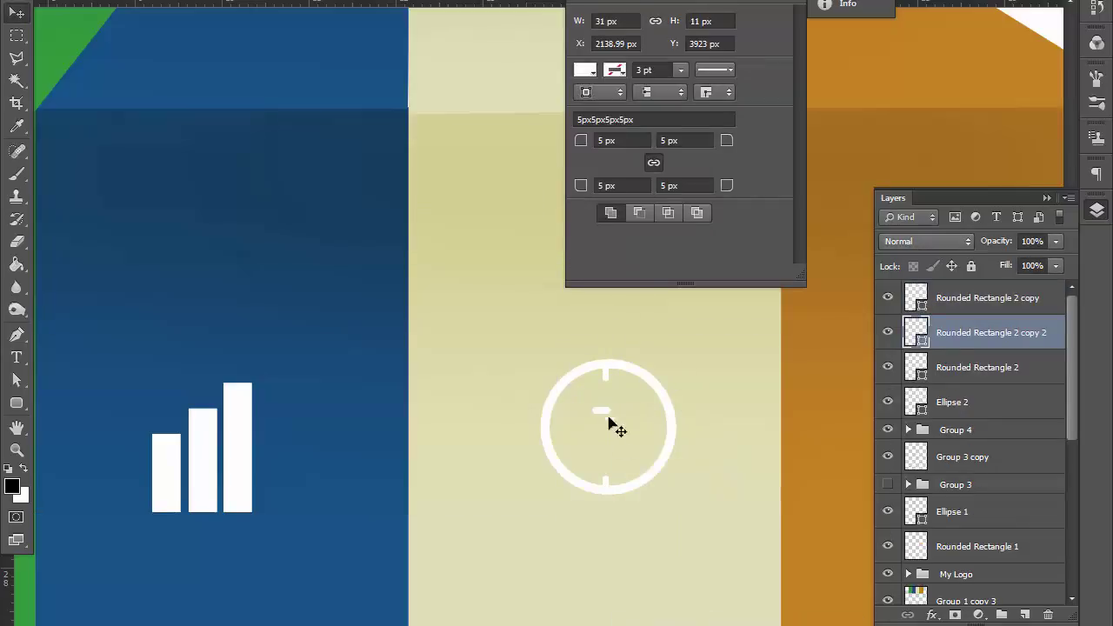
pyautogui.moveTo(609, 426); pyautogui.dragTo(663, 428)
pyautogui.moveTo(554, 431); pyautogui.dragTo(553, 429)
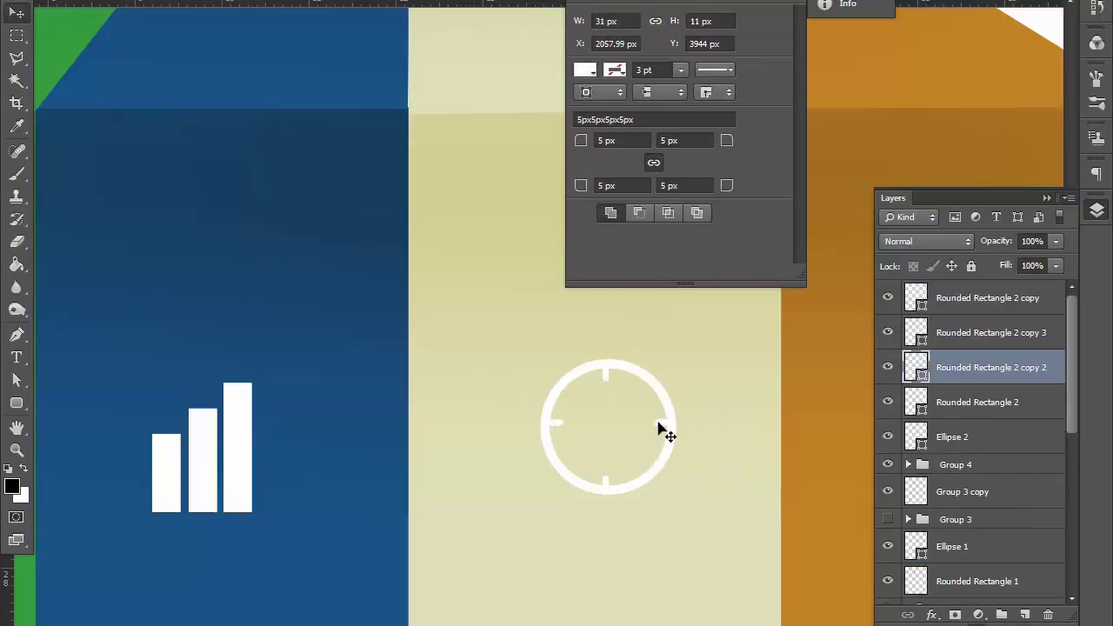
pyautogui.moveTo(603, 461); pyautogui.dragTo(579, 427)
pyautogui.hotkey('ctrl', ';')
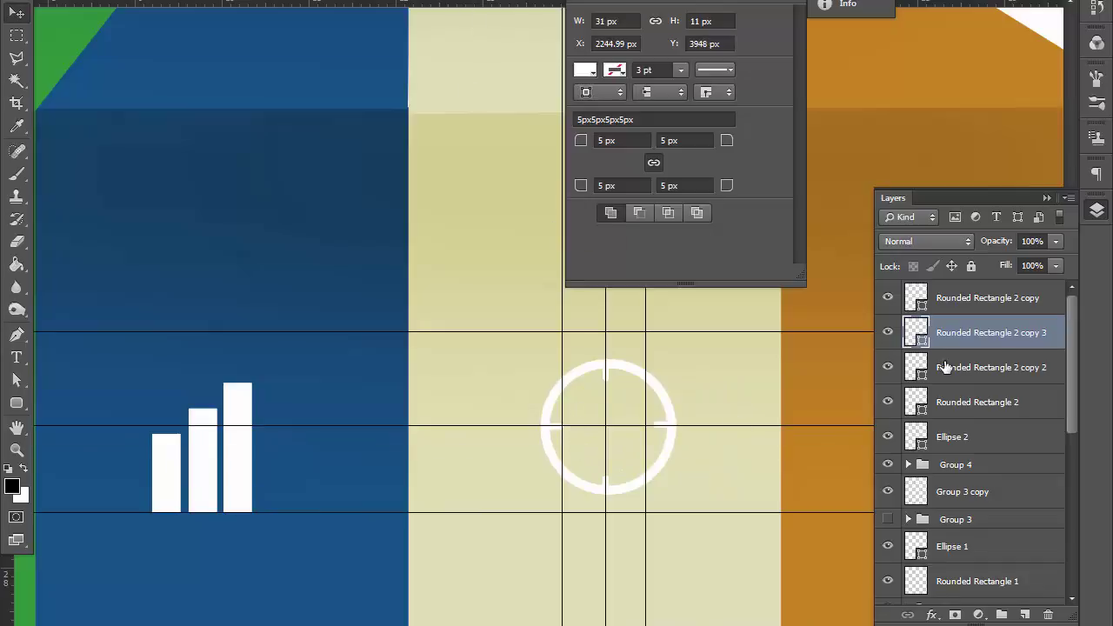
pyautogui.hotkey('ctrl', ';')
# Step: Draw a small white ellipse dot and move it to the ring's centre
pyautogui.press('u')
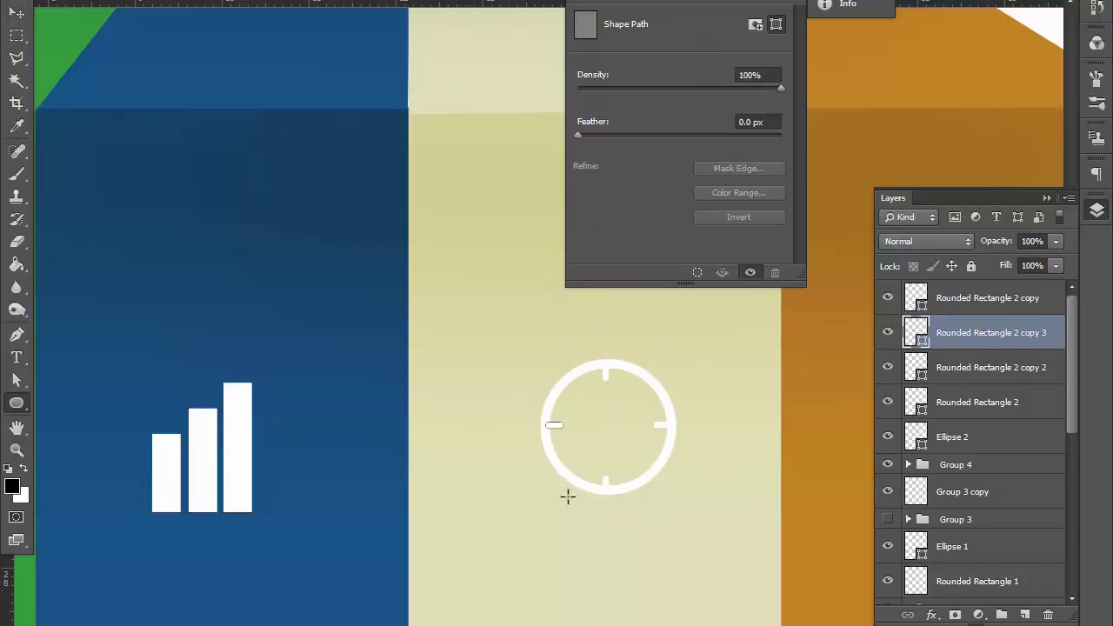
pyautogui.moveTo(524, 484); pyautogui.dragTo(523, 483)
pyautogui.click(140, 4)
pyautogui.click(17, 12)
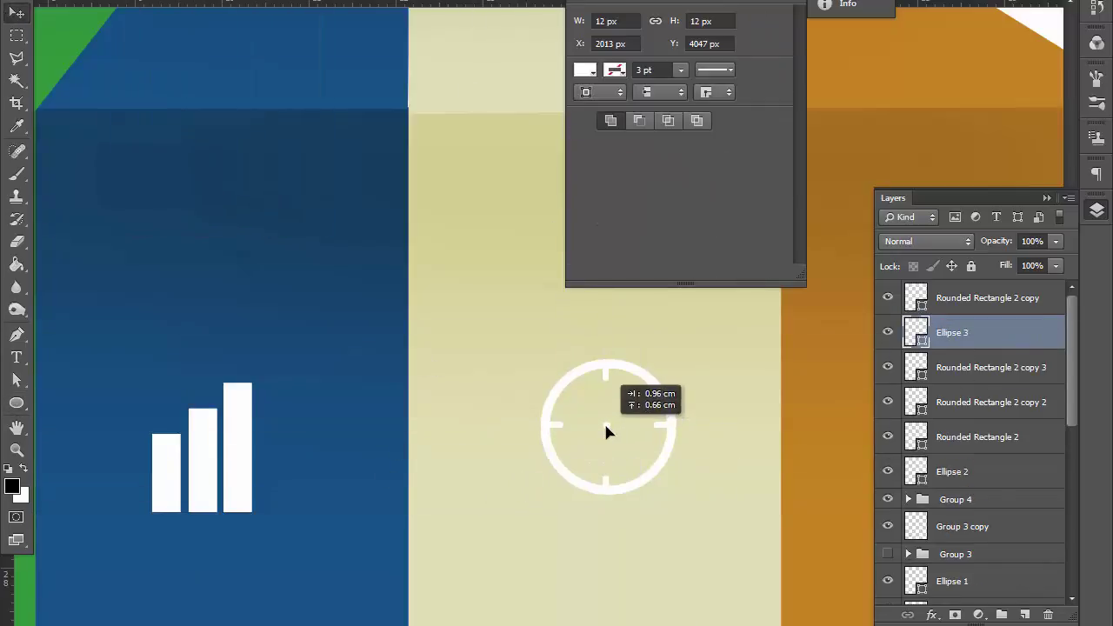
pyautogui.moveTo(607, 432); pyautogui.dragTo(607, 431)
pyautogui.hotkey('ctrl', ';')
# Step: Check the tick and ring layers and centre the dot inside the ring
pyautogui.click(938, 434)
pyautogui.click(947, 300)
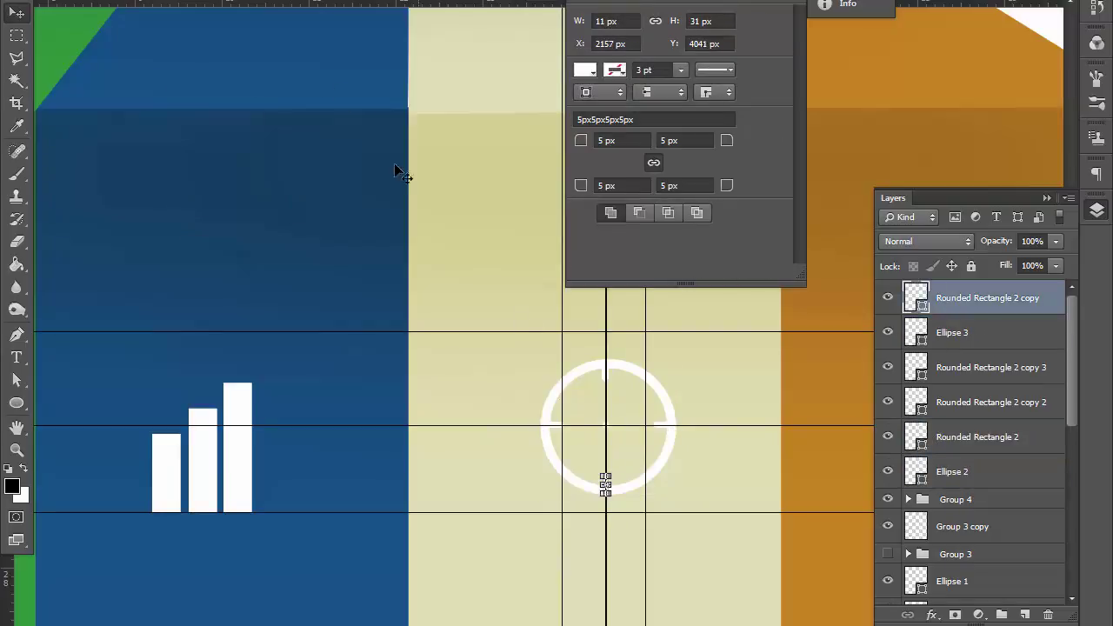
pyautogui.click(940, 437)
pyautogui.click(956, 367)
pyautogui.click(942, 443)
pyautogui.click(941, 471)
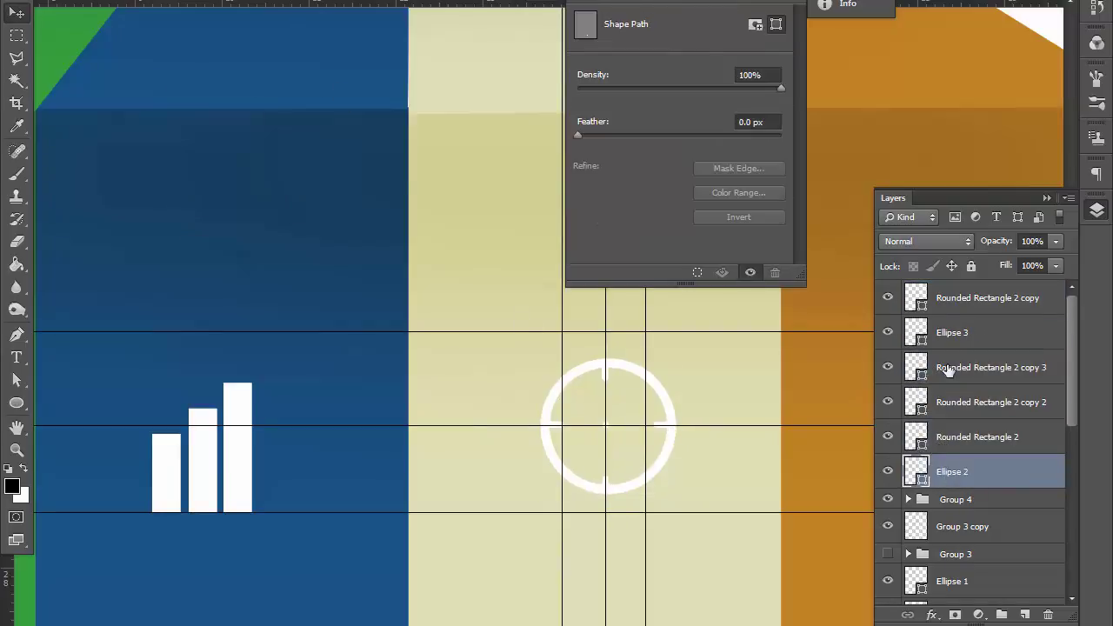
pyautogui.click(944, 300)
pyautogui.moveTo(607, 426); pyautogui.dragTo(647, 465)
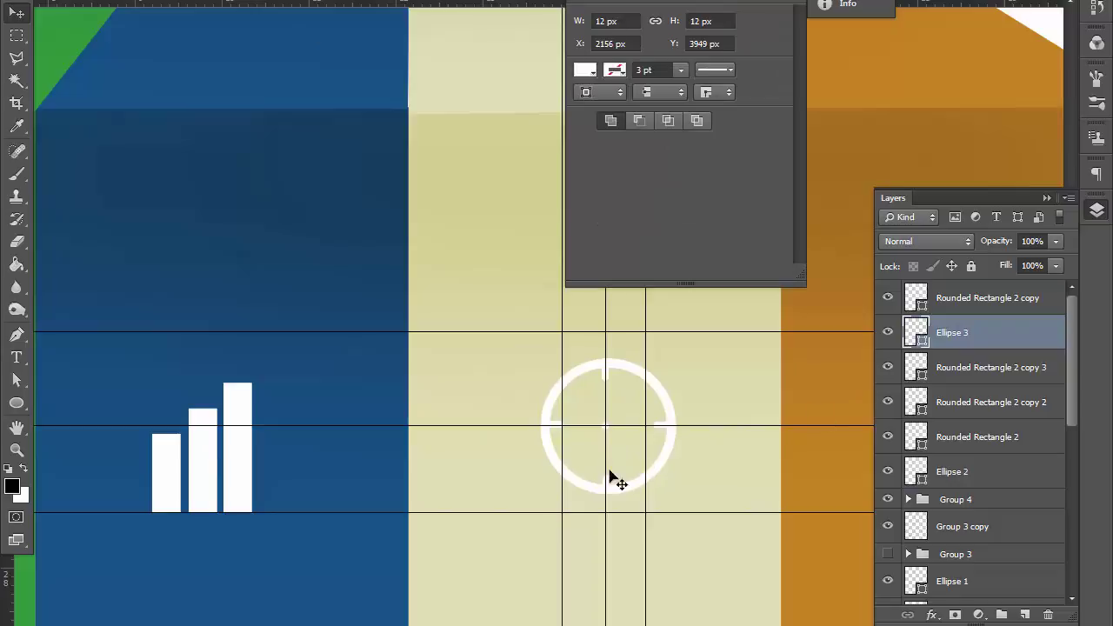
pyautogui.hotkey('ctrl', ';')
pyautogui.moveTo(607, 385); pyautogui.dragTo(606, 386)
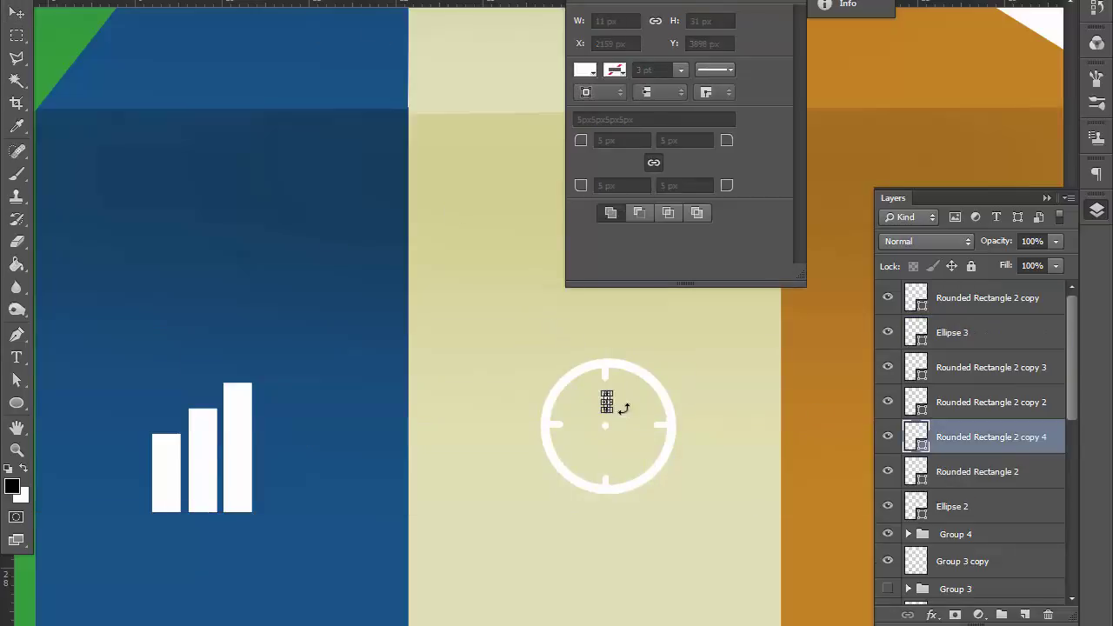
# Step: Angle the copied tick into the first clock hand pointing up-right
pyautogui.press('a')
pyautogui.click(609, 398)
pyautogui.moveTo(609, 403); pyautogui.dragTo(614, 414)
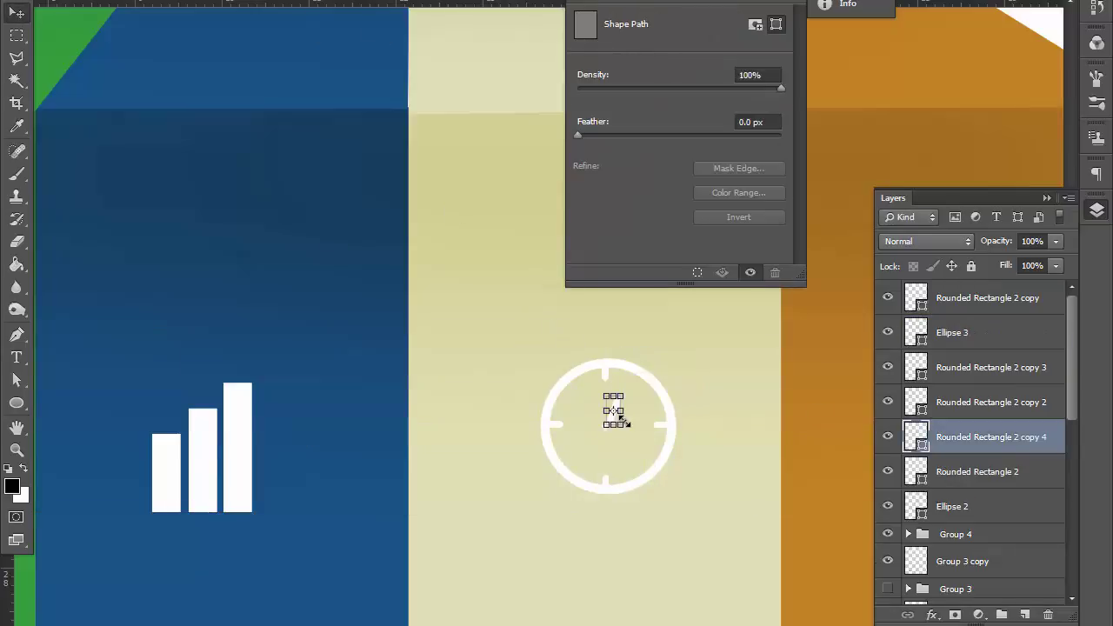
pyautogui.hotkey('ctrl', 'alt', 'z')
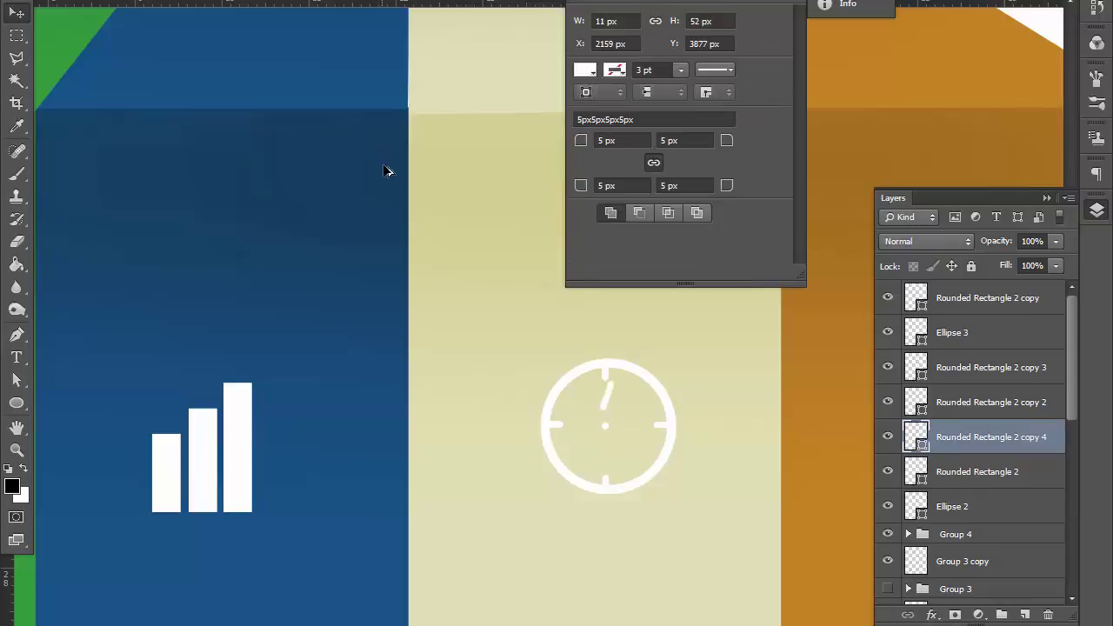
pyautogui.hotkey('ctrl', 'alt', 'z')
pyautogui.click(608, 396)
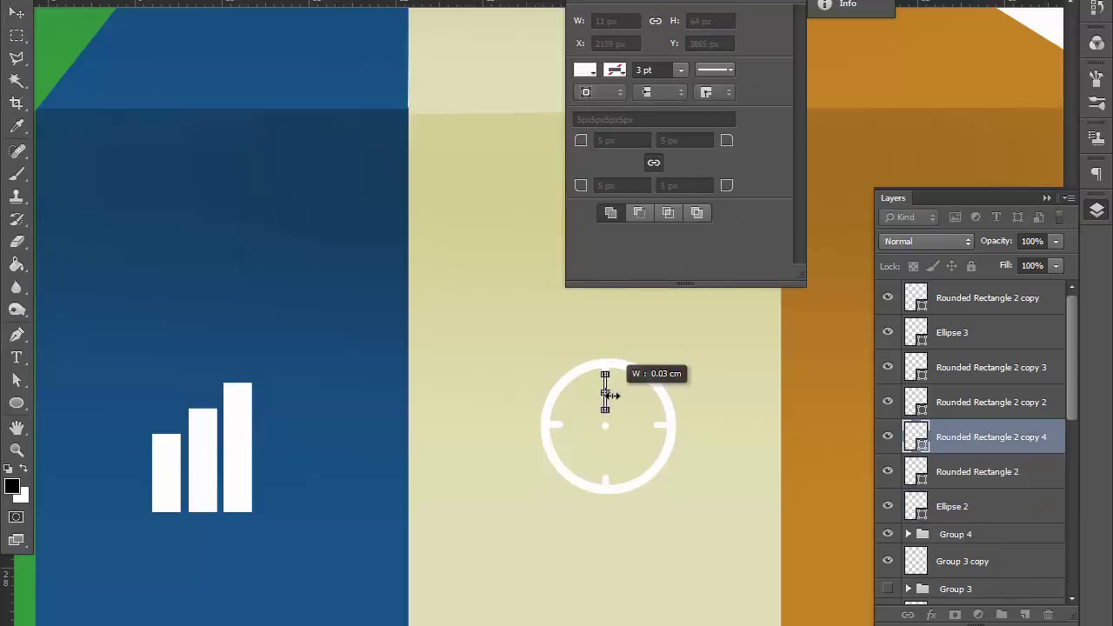
pyautogui.click(614, 406)
pyautogui.click(611, 407)
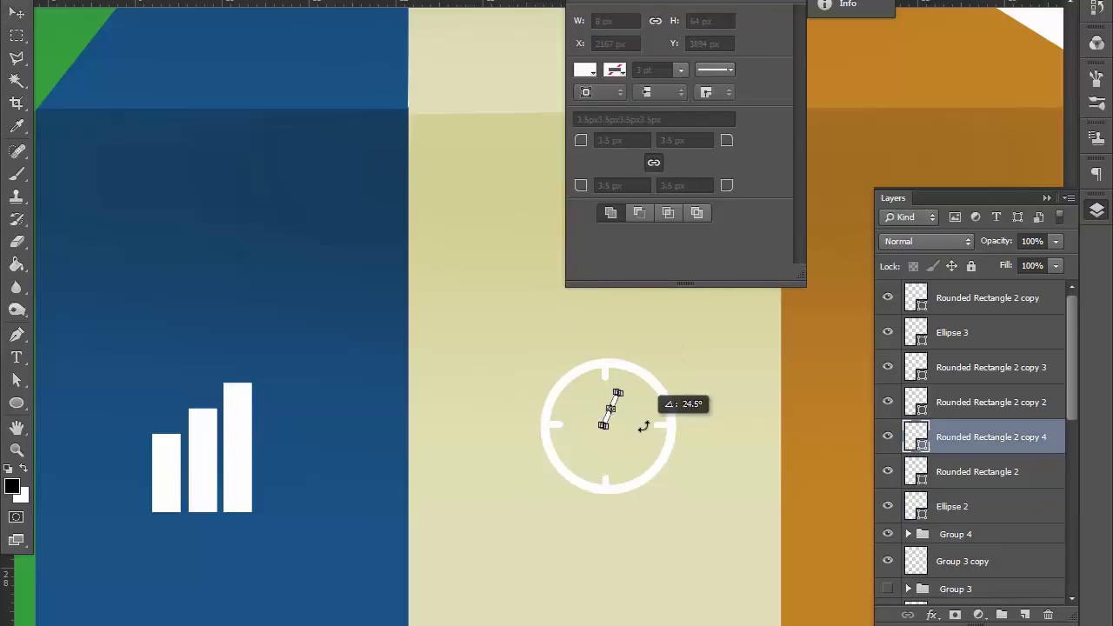
pyautogui.hotkey('ctrl', 't')
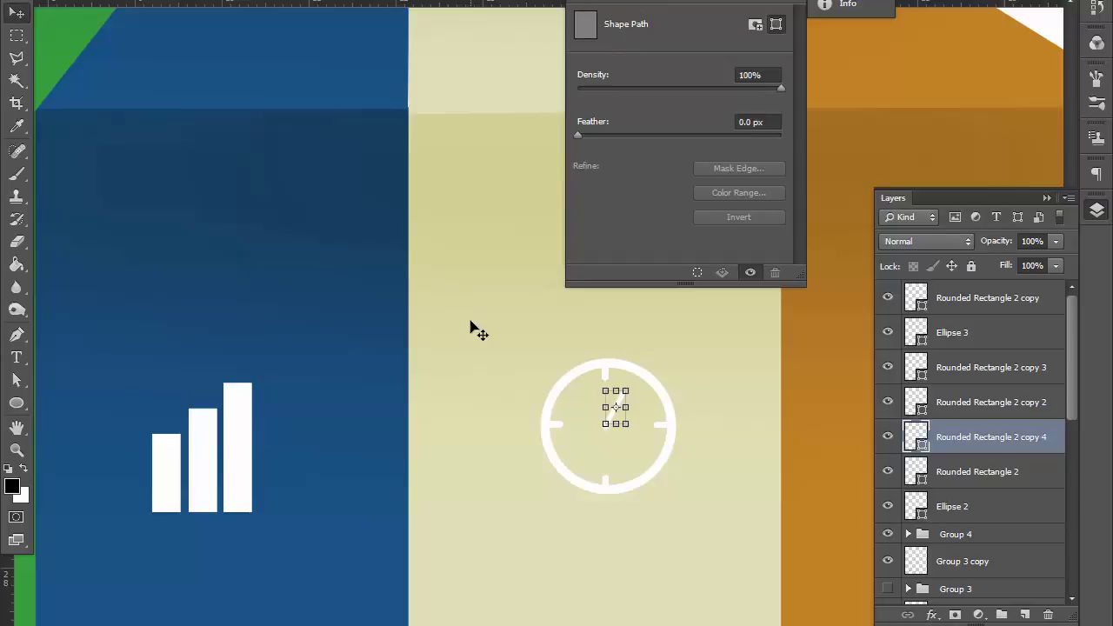
# Step: Duplicate the hand, rotate it to point down-right and shrink it toward the centre
pyautogui.hotkey('ctrl', 'j')
pyautogui.hotkey('ctrl', 't')
pyautogui.moveTo(629, 497); pyautogui.dragTo(619, 505)
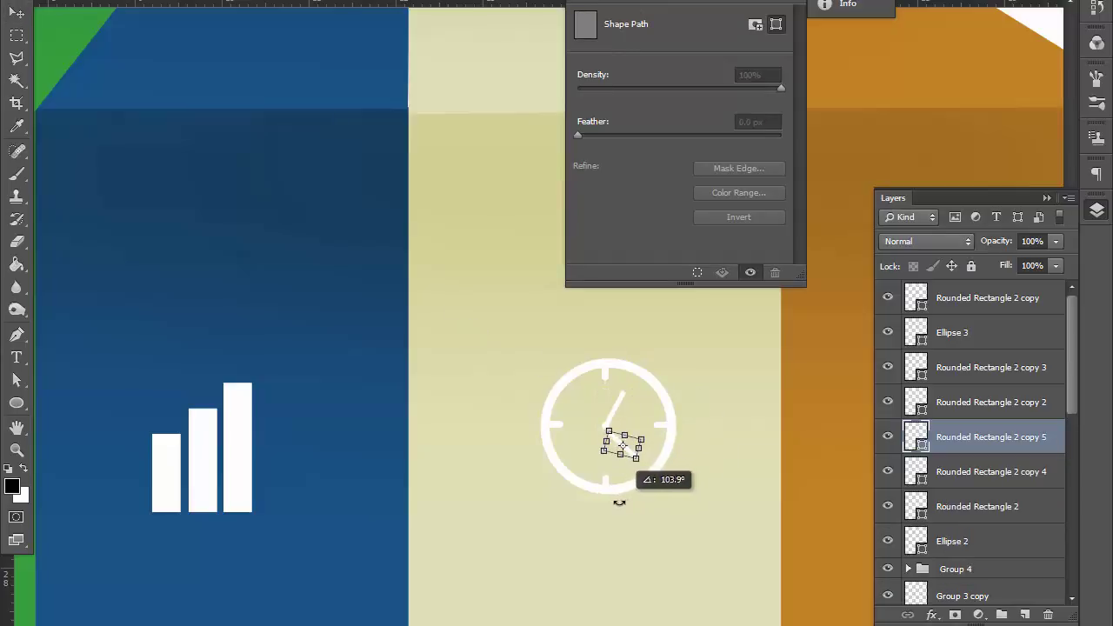
pyautogui.press('Return')
pyautogui.moveTo(637, 450); pyautogui.dragTo(620, 413)
# Step: Rasterize the hand layer and erase its excess length
pyautogui.rightClick(1022, 426)
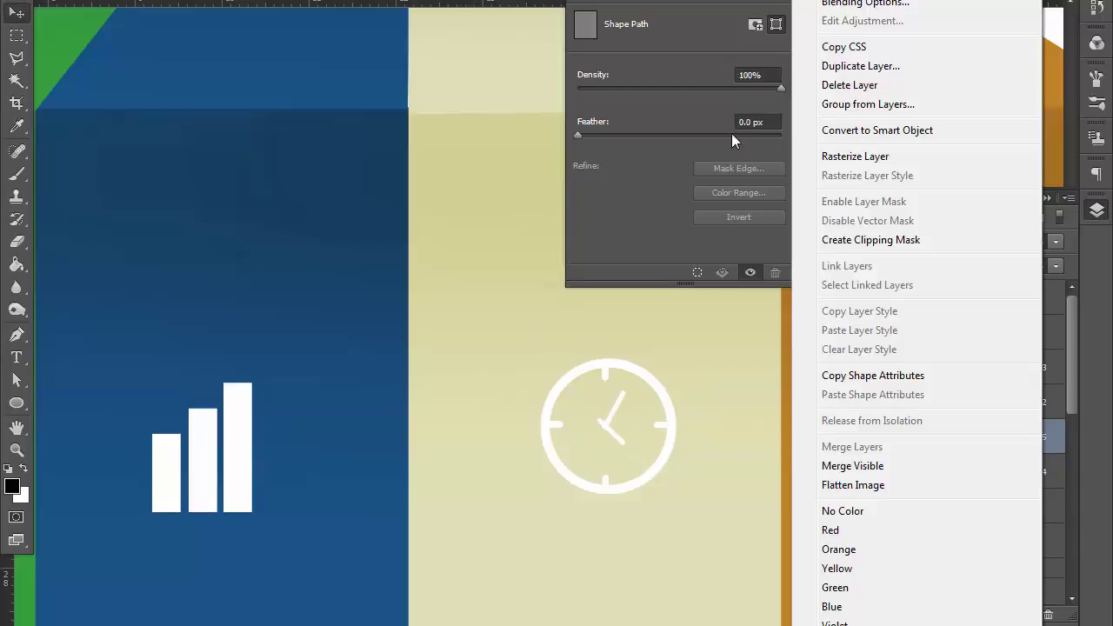
pyautogui.click(861, 157)
pyautogui.press('e')
pyautogui.press('v')
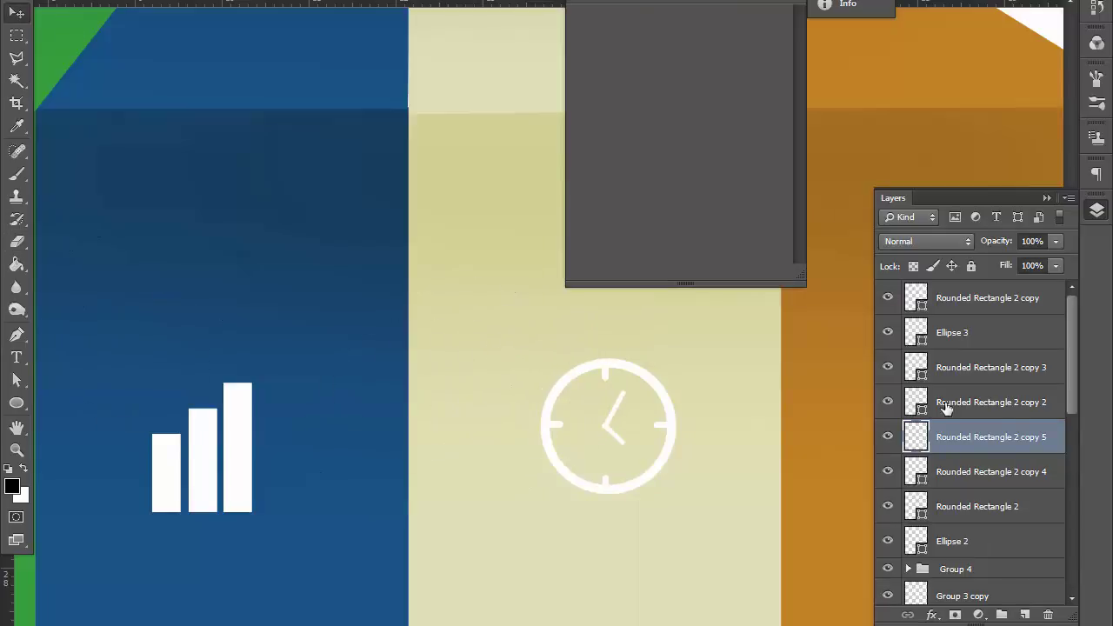
pyautogui.click(992, 401)
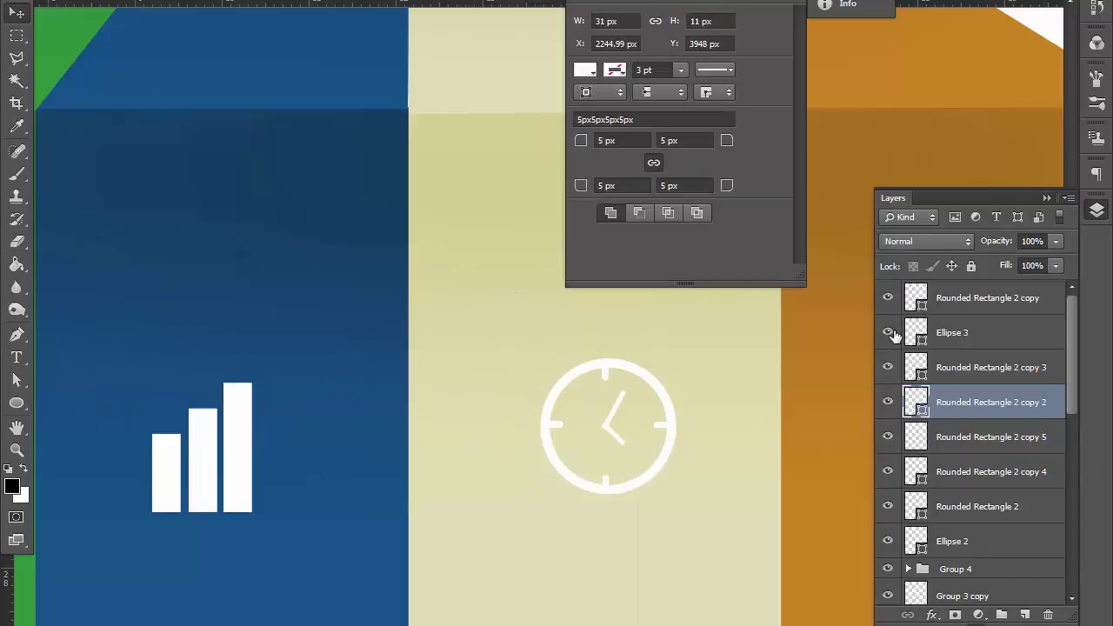
# Step: Show and select the Ellipse 3 centre dot layer to resize it
pyautogui.click(894, 336)
pyautogui.click(606, 426)
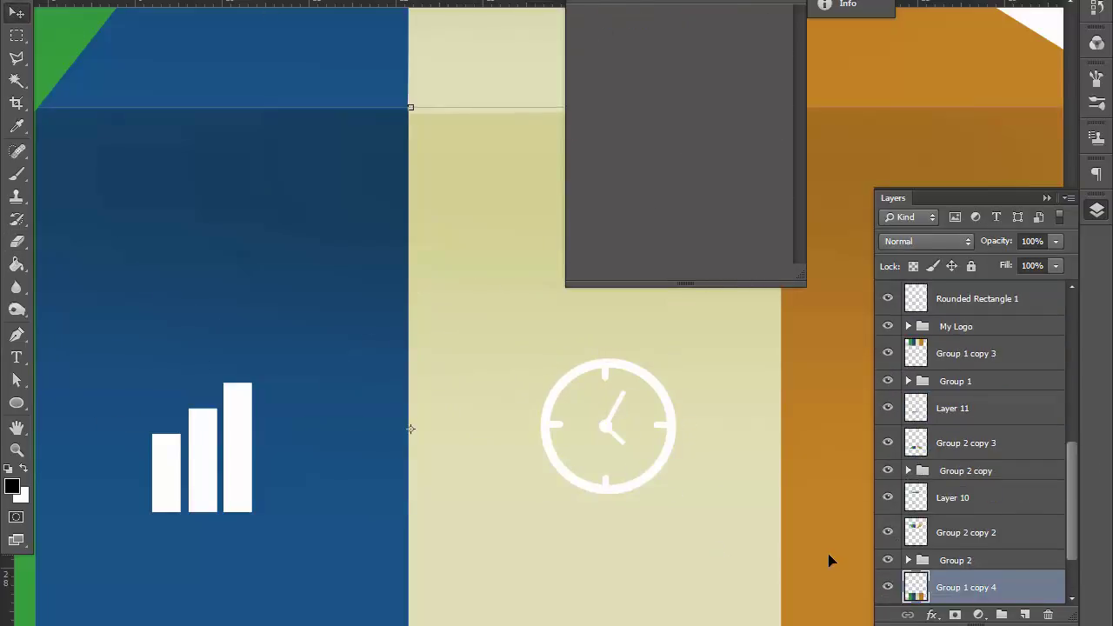
pyautogui.click(609, 426)
pyautogui.click(605, 374)
pyautogui.click(614, 435)
pyautogui.scroll(3, 952, 300)
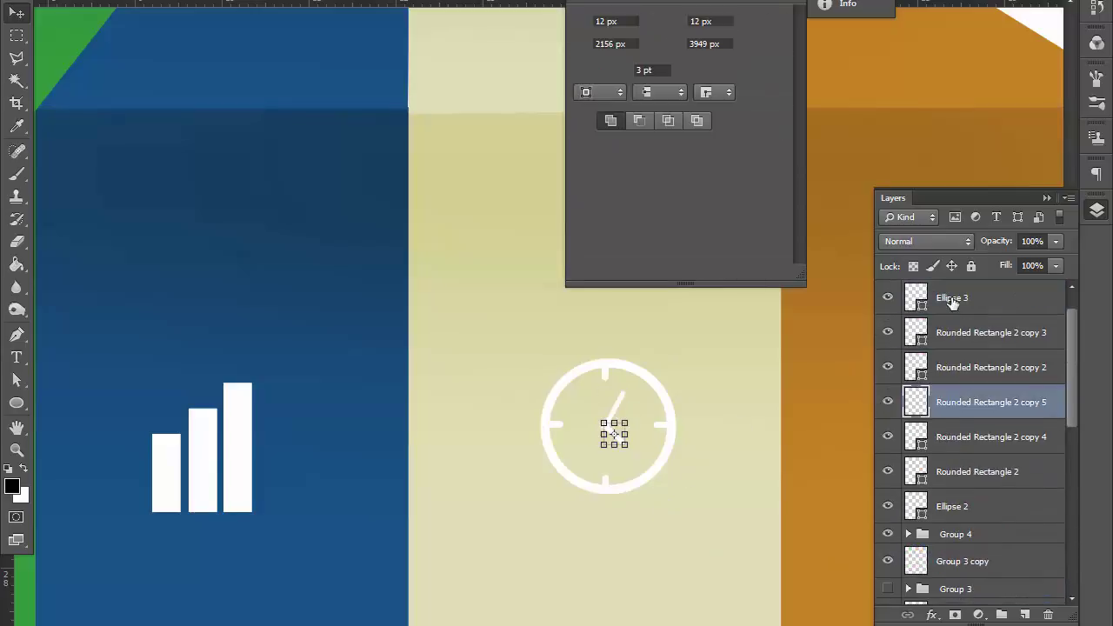
pyautogui.click(952, 300)
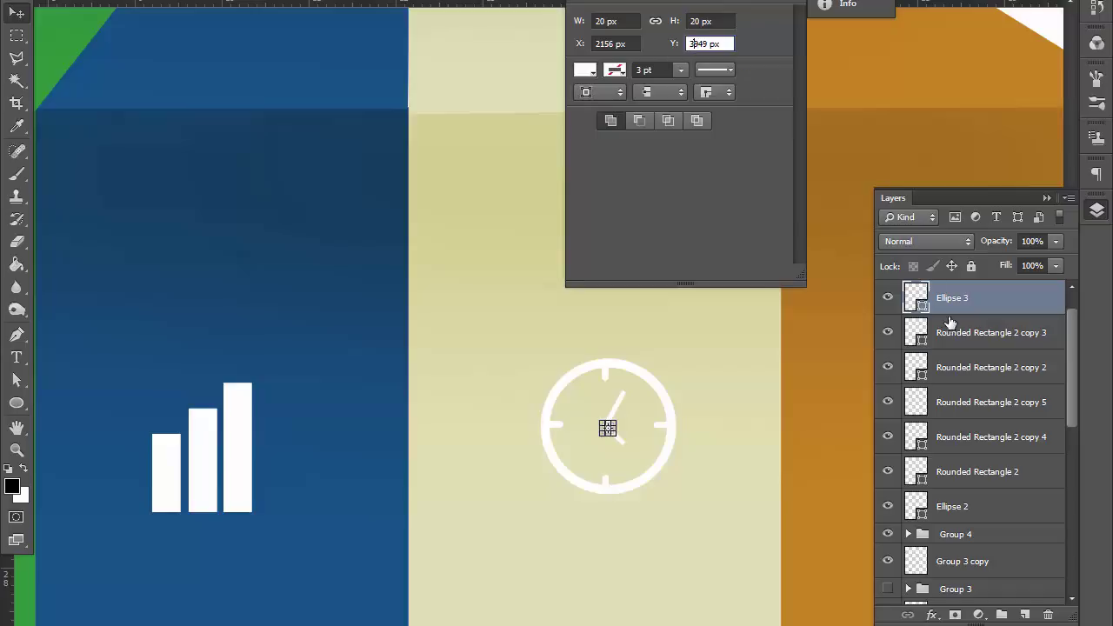
pyautogui.click(952, 324)
pyautogui.click(941, 306)
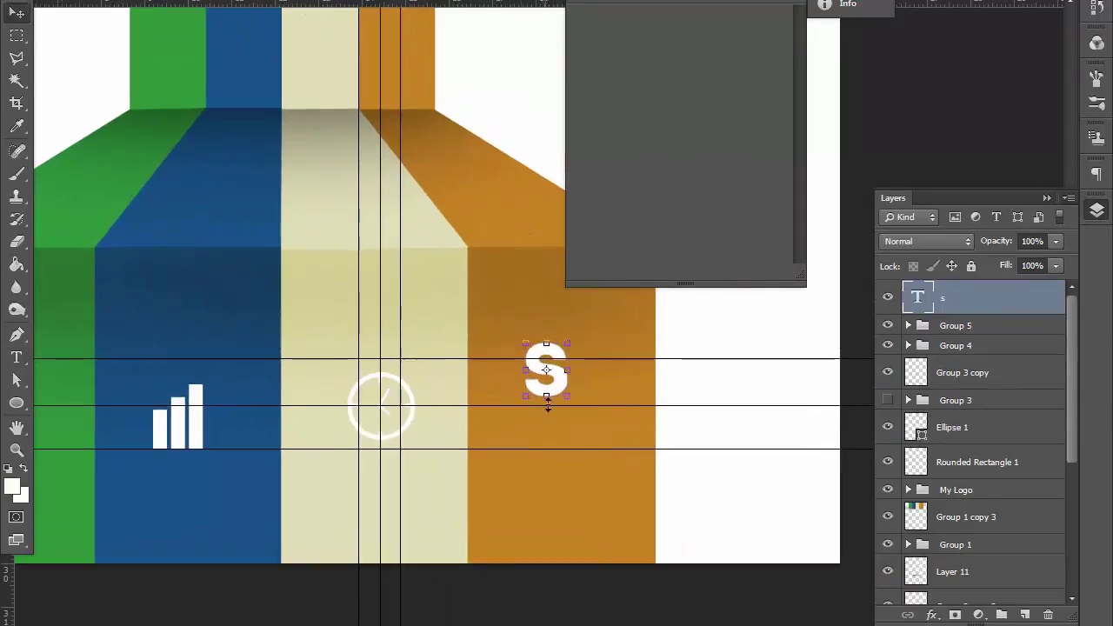
# Step: Fit a thin white vertical bar through the orange S to form a dollar sign, then fit the poster to screen
pyautogui.moveTo(475, 337); pyautogui.dragTo(478, 419)
pyautogui.click(585, 70)
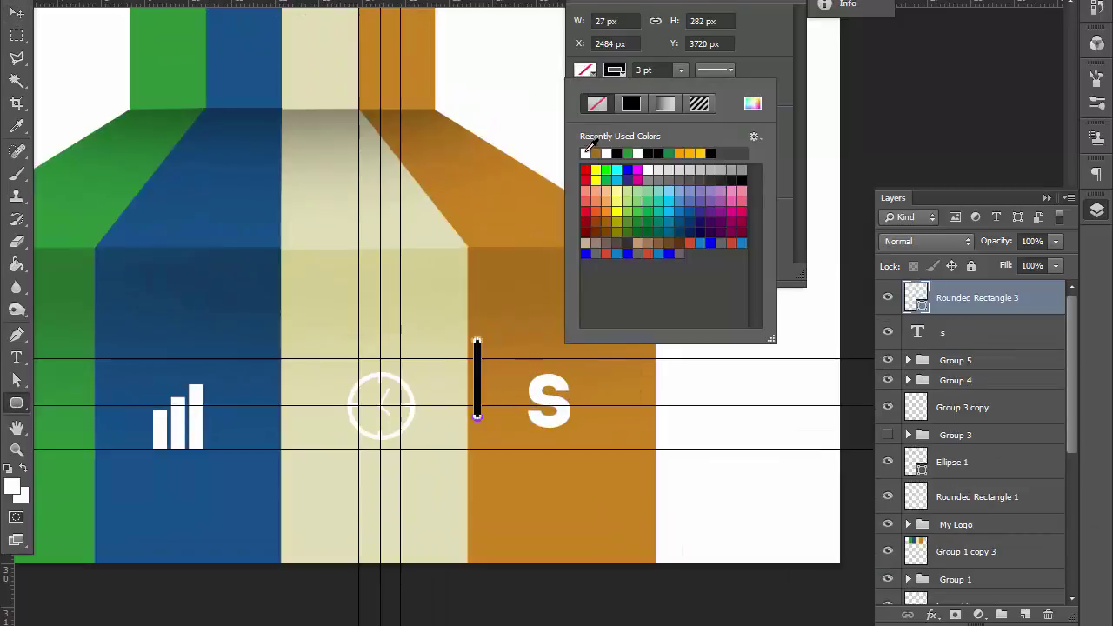
pyautogui.press('v')
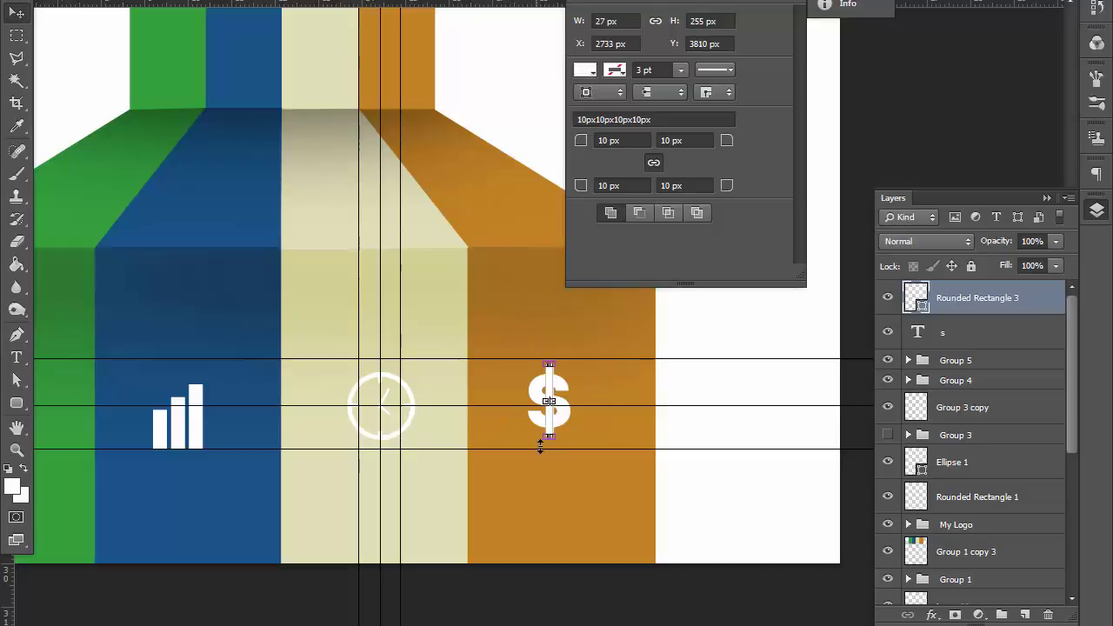
pyautogui.keyDown('ctrl'); pyautogui.click(942, 332); pyautogui.keyUp('ctrl')
pyautogui.moveTo(567, 431); pyautogui.dragTo(569, 435)
pyautogui.hotkey('ctrl', '0')
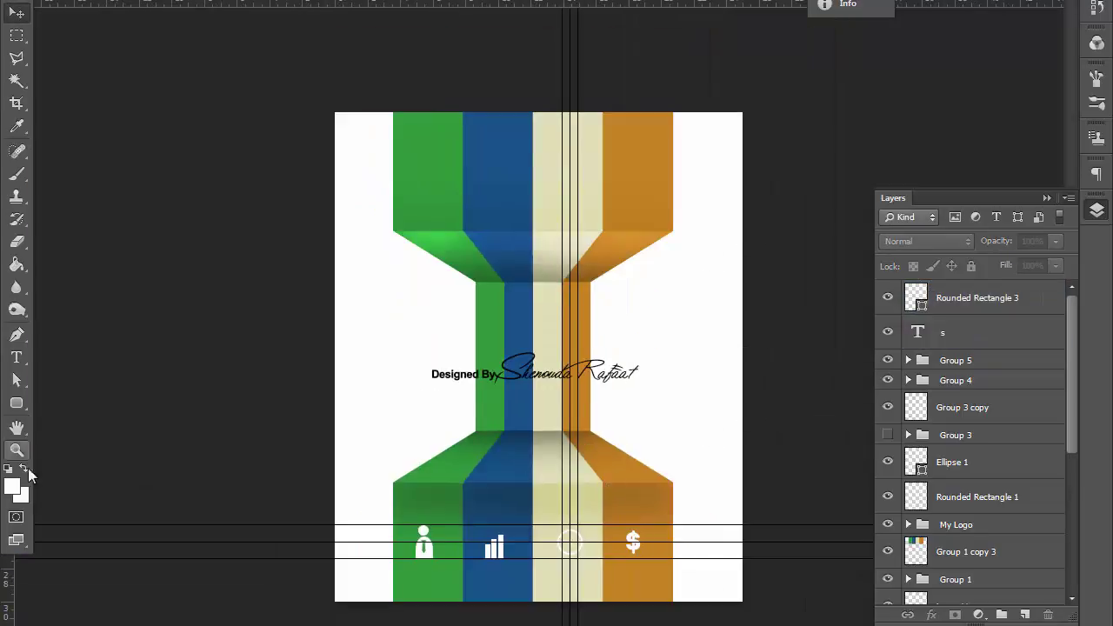
# Step: Add a white STEP label atop the green column and copy it onto the other three
pyautogui.click(441, 186)
pyautogui.write('STEP')
pyautogui.click(15, 14)
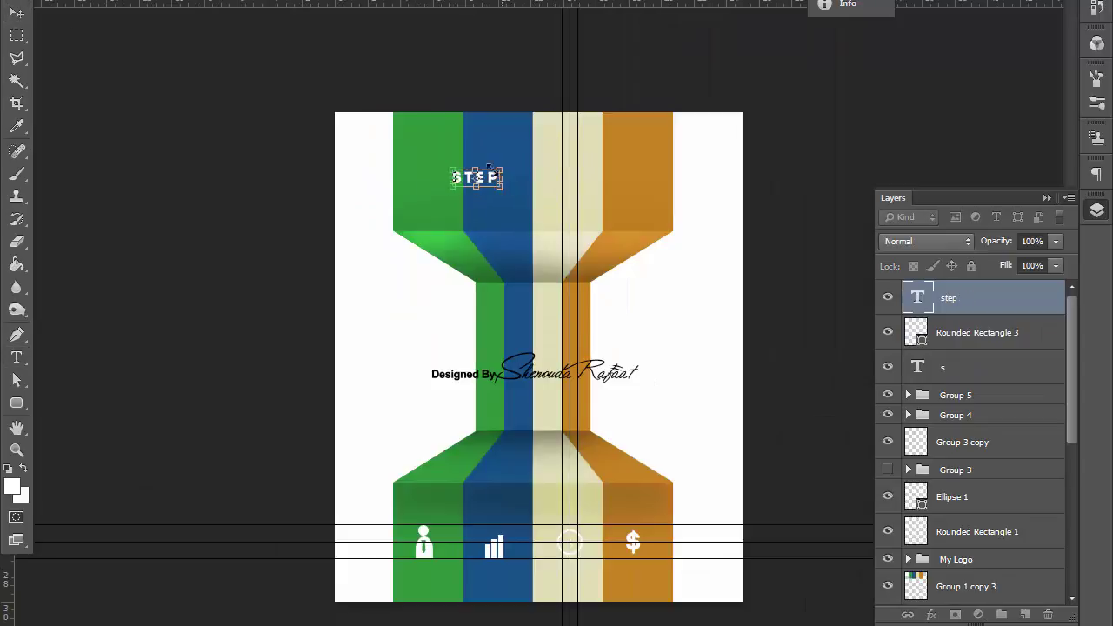
pyautogui.moveTo(474, 177); pyautogui.dragTo(435, 130)
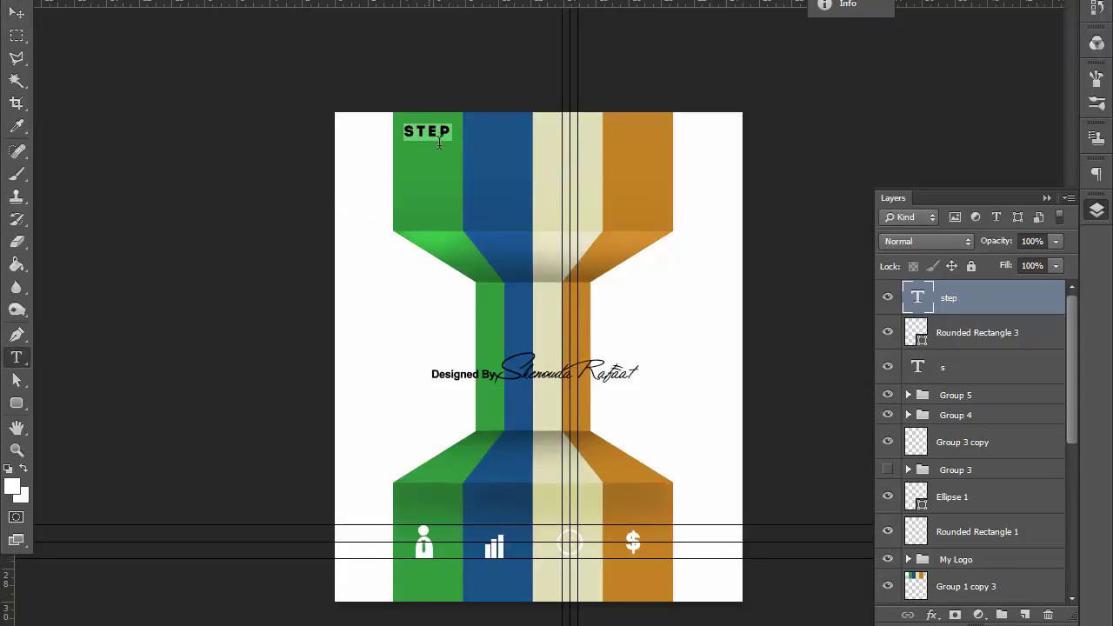
pyautogui.scroll(1, 241, 52)
pyautogui.click(174, 87)
pyautogui.hotkey('ctrl', '+')
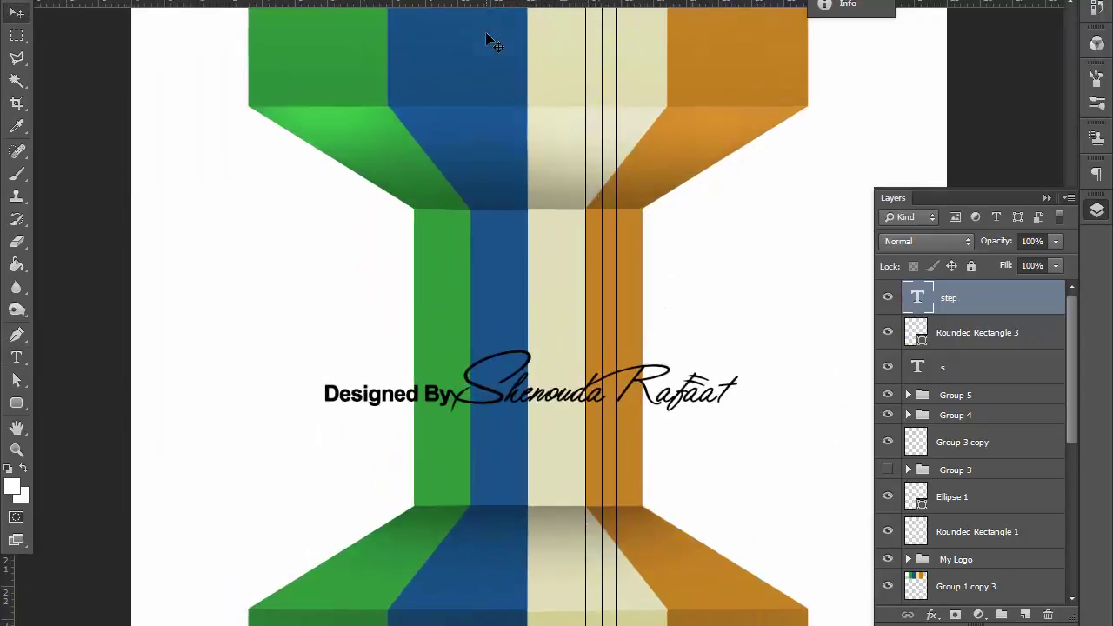
pyautogui.scroll(3, 487, 39)
pyautogui.moveTo(330, 82)
pyautogui.mouseDown()
pyautogui.moveTo(600, 80)
pyautogui.moveTo(613, 90)
pyautogui.moveTo(722, 80)
pyautogui.mouseUp()
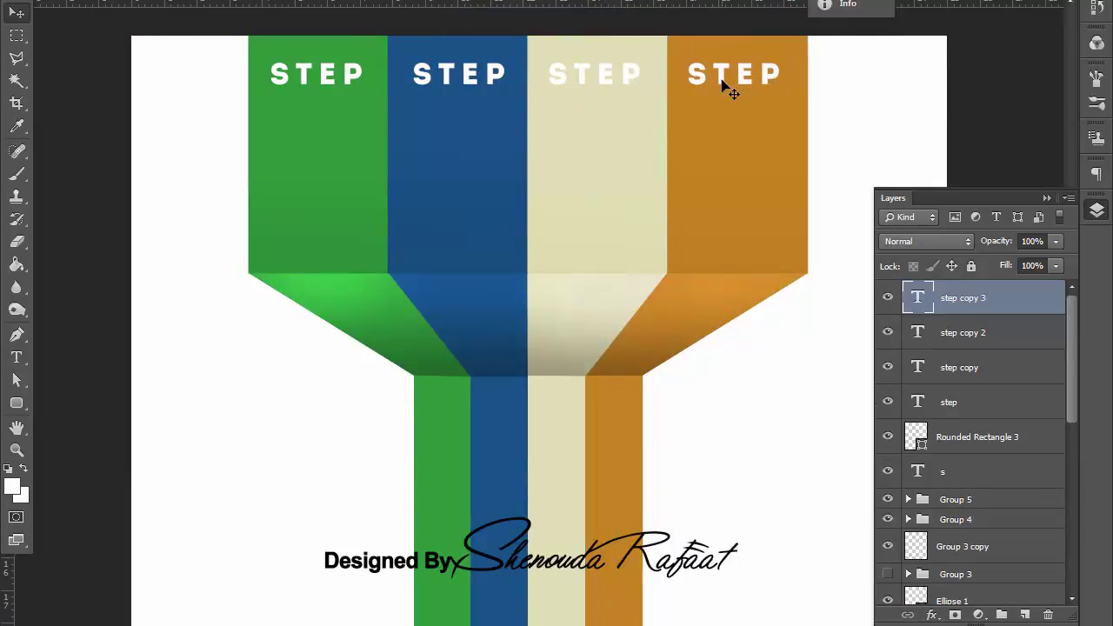
# Step: Type 01 under the green STEP and copy it to the other columns
pyautogui.click(16, 357)
pyautogui.click(300, 146)
pyautogui.write('01')
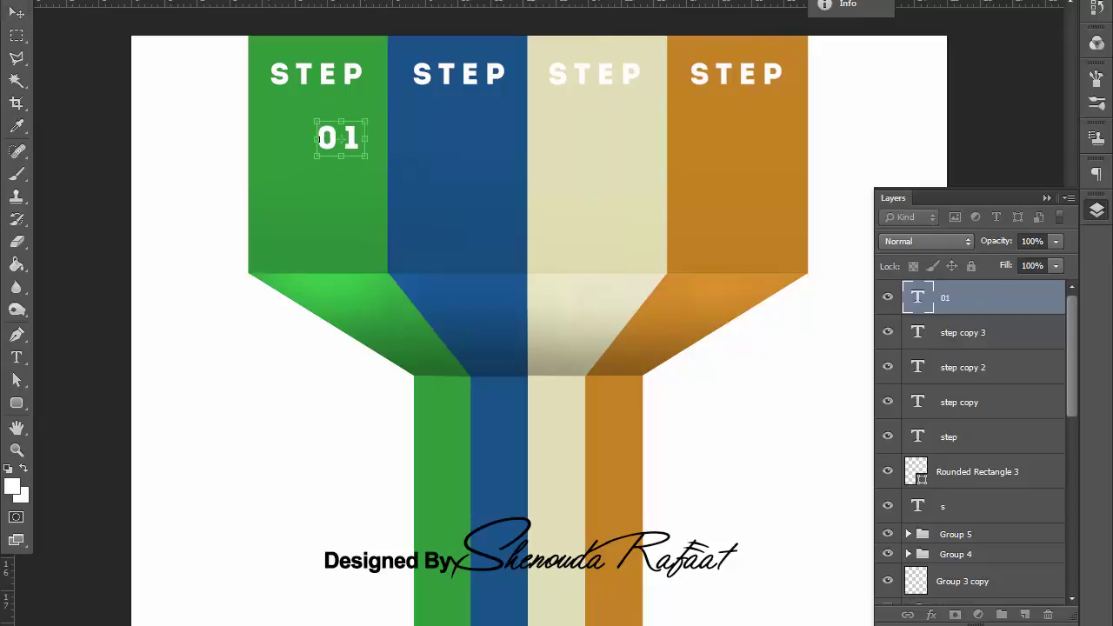
pyautogui.moveTo(341, 141)
pyautogui.mouseDown()
pyautogui.moveTo(322, 136)
pyautogui.moveTo(745, 153)
pyautogui.mouseUp()
# Step: Change the copied numbers to 02, 03 and 04 for the blue, cream and orange columns
pyautogui.click(469, 129)
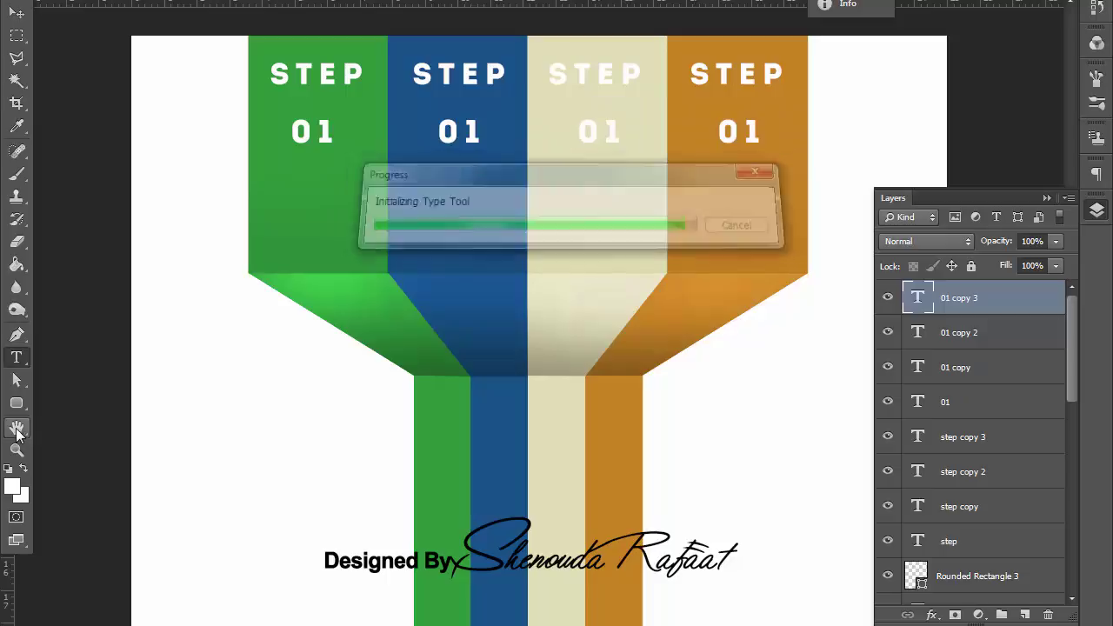
pyautogui.moveTo(465, 130); pyautogui.dragTo(483, 130)
pyautogui.write('2')
pyautogui.moveTo(605, 131); pyautogui.dragTo(626, 130)
pyautogui.write('3')
pyautogui.hotkey('ctrl', 'Return')
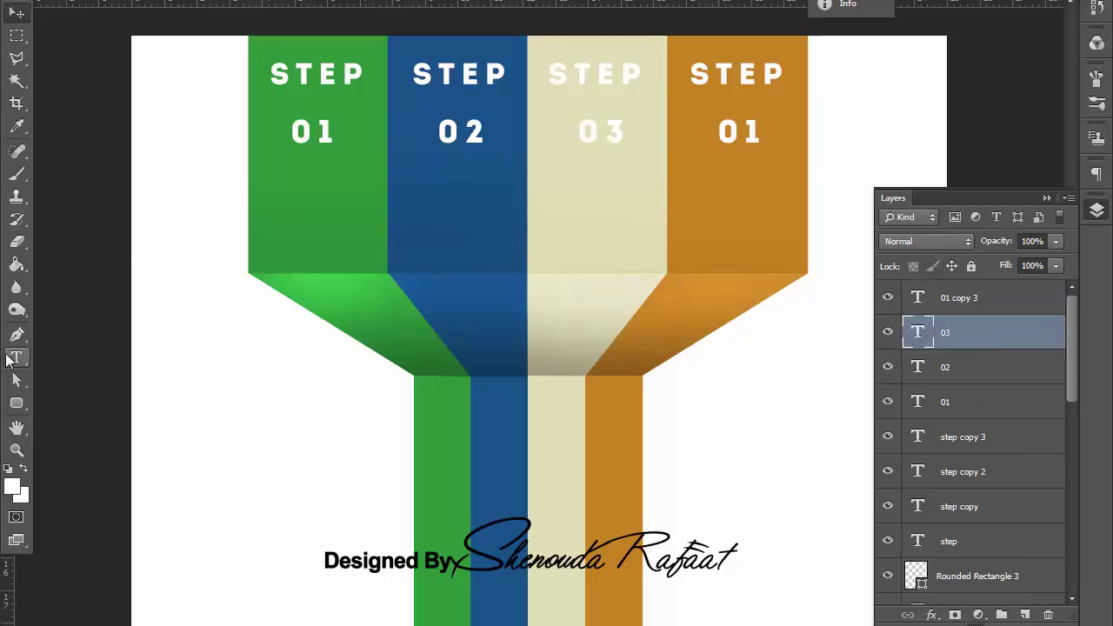
pyautogui.moveTo(745, 131); pyautogui.dragTo(767, 131)
pyautogui.write('4')
pyautogui.hotkey('ctrl', 'Return')
# Step: Group the four number layers 01–04 together
pyautogui.click(983, 297)
pyautogui.keyDown('shift'); pyautogui.click(981, 404); pyautogui.keyUp('shift')
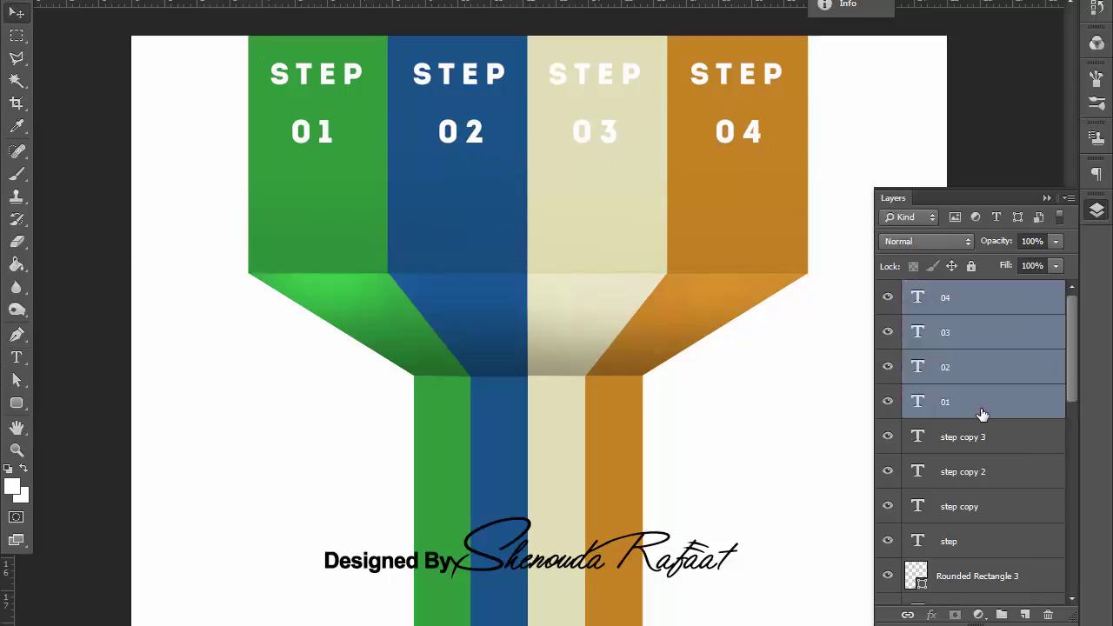
pyautogui.hotkey('ctrl', 'g')
pyautogui.hotkey('ctrl', '-')
pyautogui.hotkey('ctrl', '-')
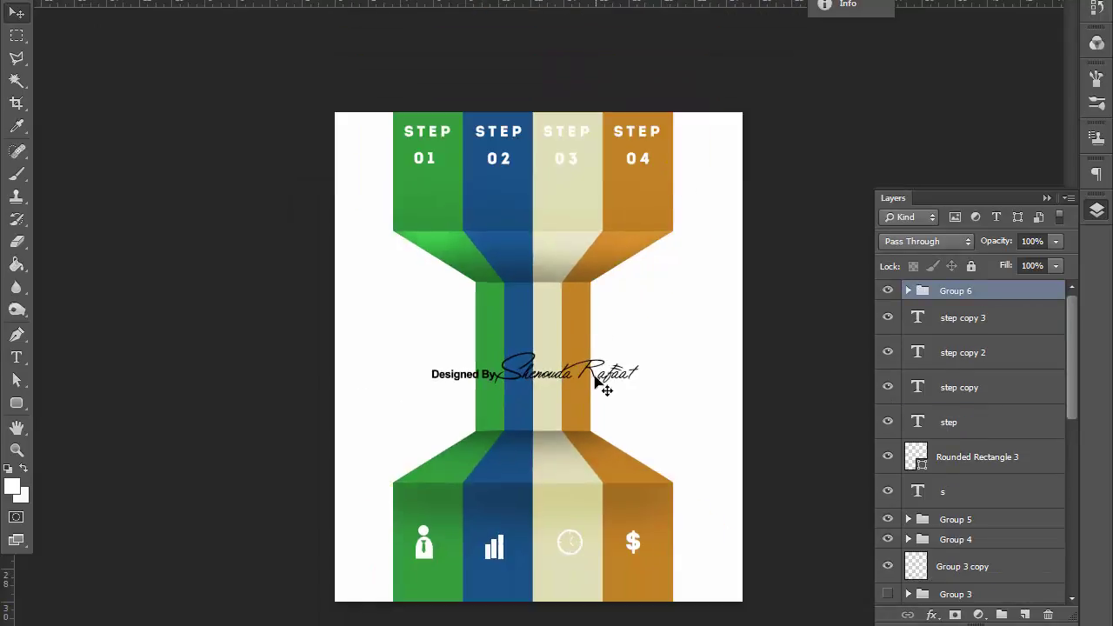
# Step: Move the 'Designed By' signature group down to the poster's bottom
pyautogui.moveTo(600, 387); pyautogui.dragTo(562, 588)
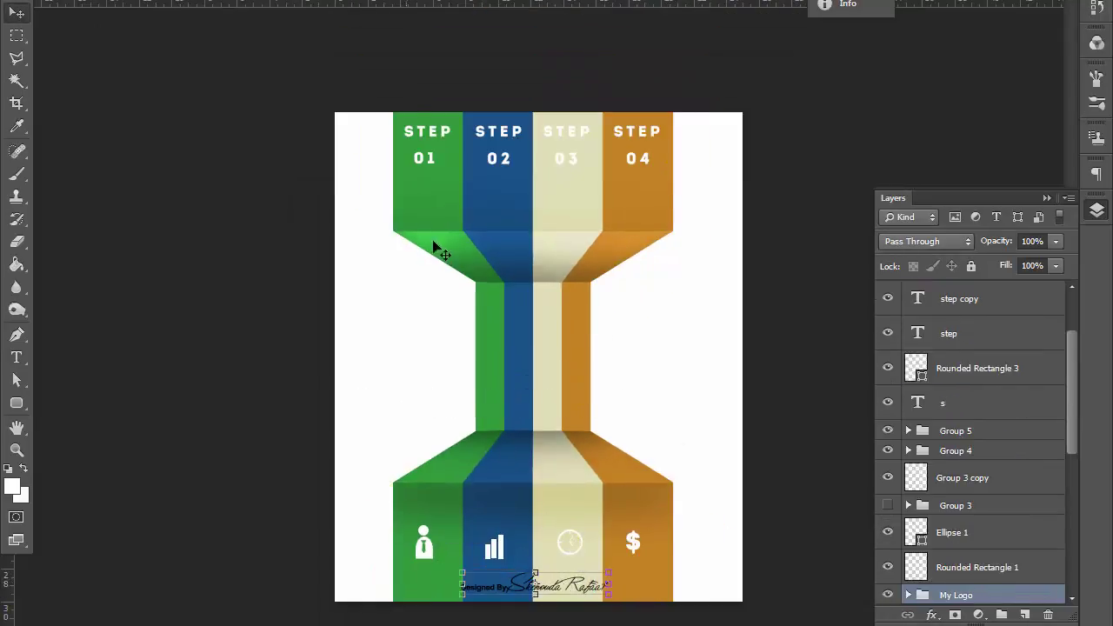
pyautogui.scroll(-5, 970, 435)
pyautogui.click(956, 613)
# Step: Paint soft grey with a very large soft brush onto the bottom background layer
pyautogui.rightClick(75, 534)
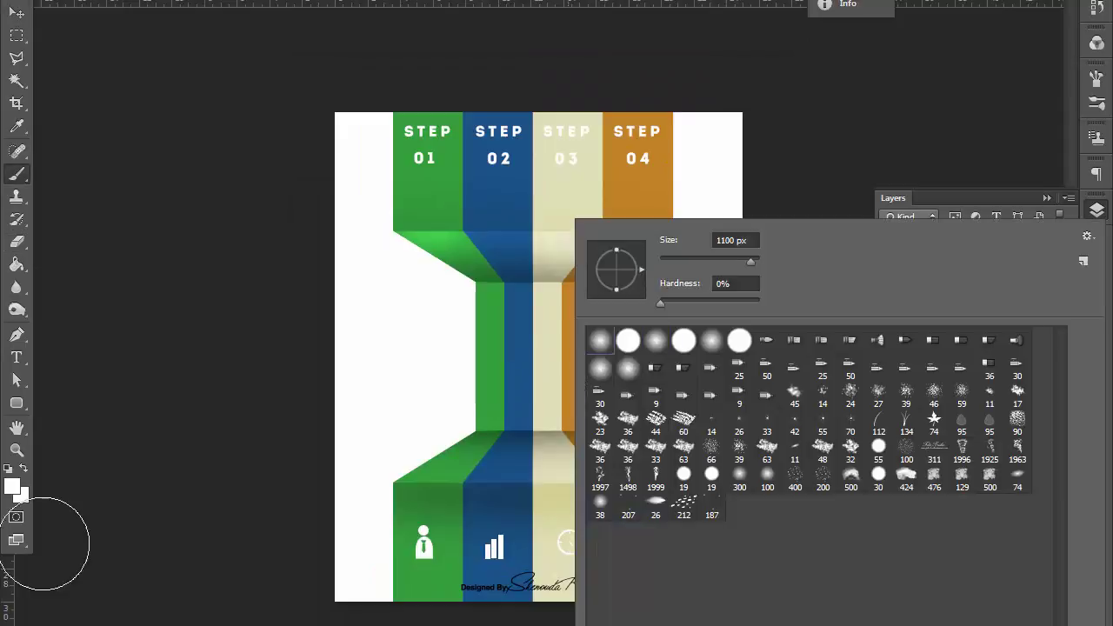
pyautogui.press('Escape')
pyautogui.click(12, 487)
pyautogui.press('Return')
pyautogui.press(']')
pyautogui.press(']')
pyautogui.press(']')
pyautogui.press(']')
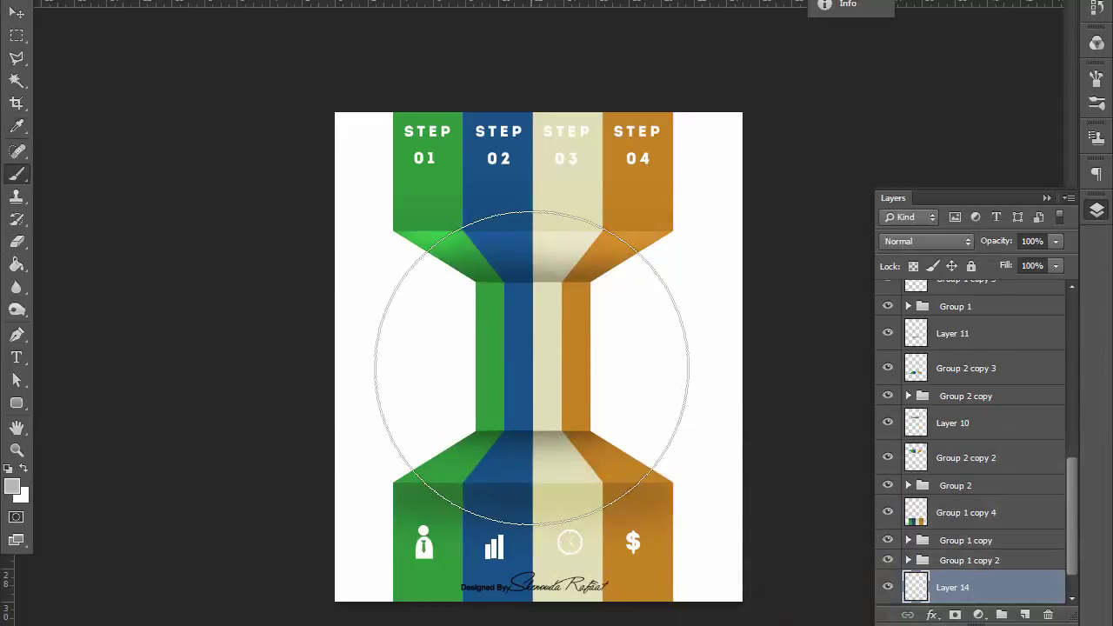
pyautogui.press(']')
pyautogui.click(527, 373)
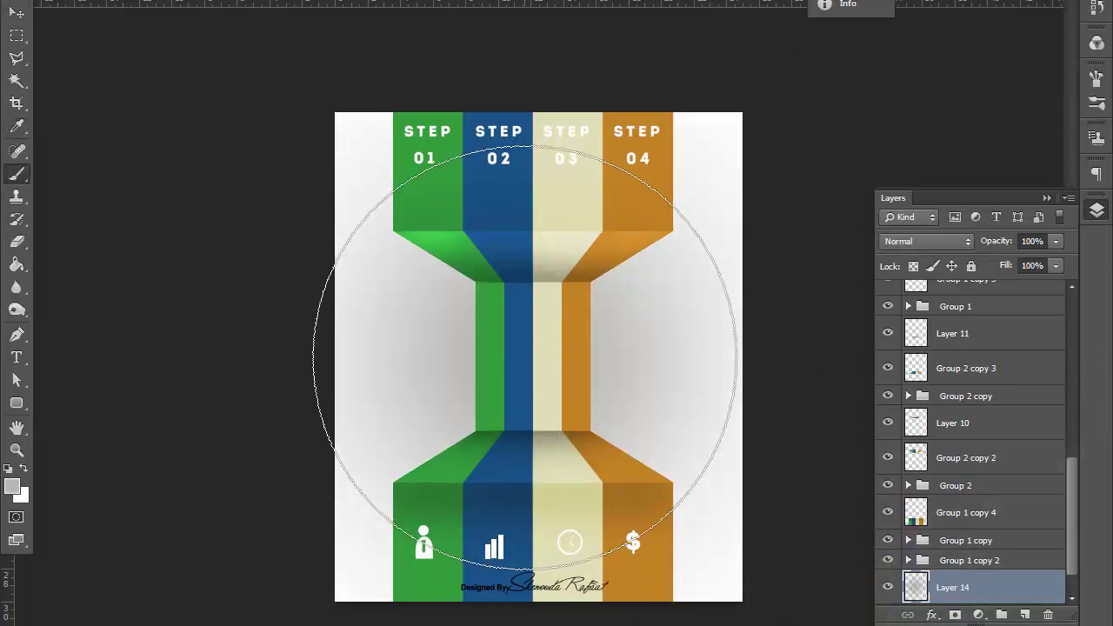
pyautogui.click(525, 360)
# Step: Enlarge the grey shading past the poster edges and lower its Fill to 74%
pyautogui.hotkey('ctrl', 't')
pyautogui.moveTo(336, 109); pyautogui.dragTo(313, 86)
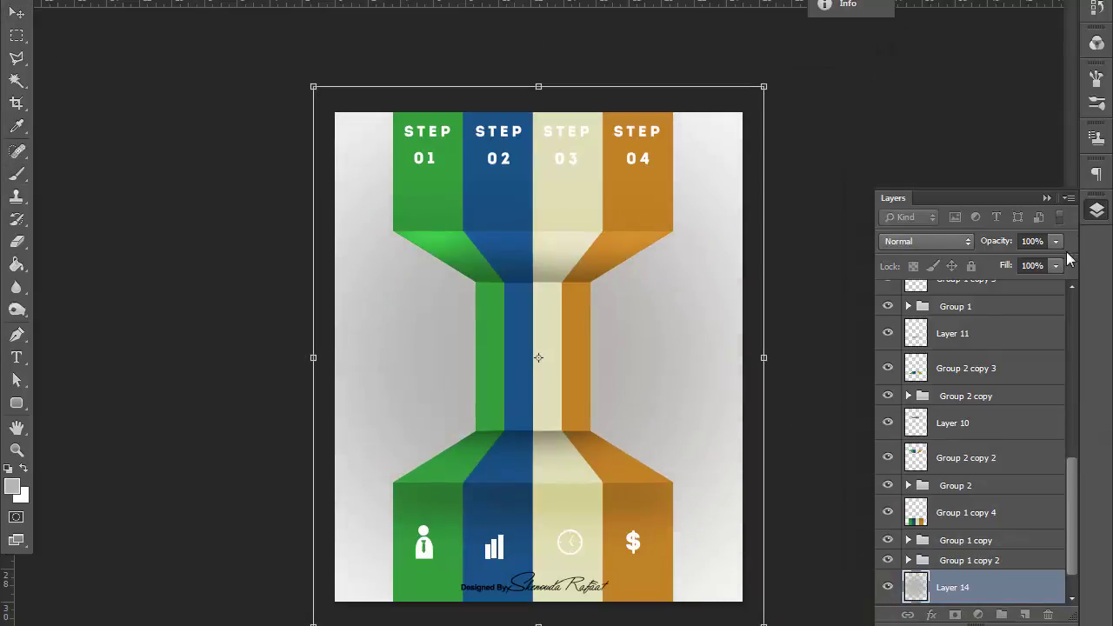
pyautogui.moveTo(1056, 265)
pyautogui.mouseDown()
pyautogui.moveTo(1032, 294)
pyautogui.moveTo(995, 283)
pyautogui.mouseUp()
pyautogui.click(821, 275)
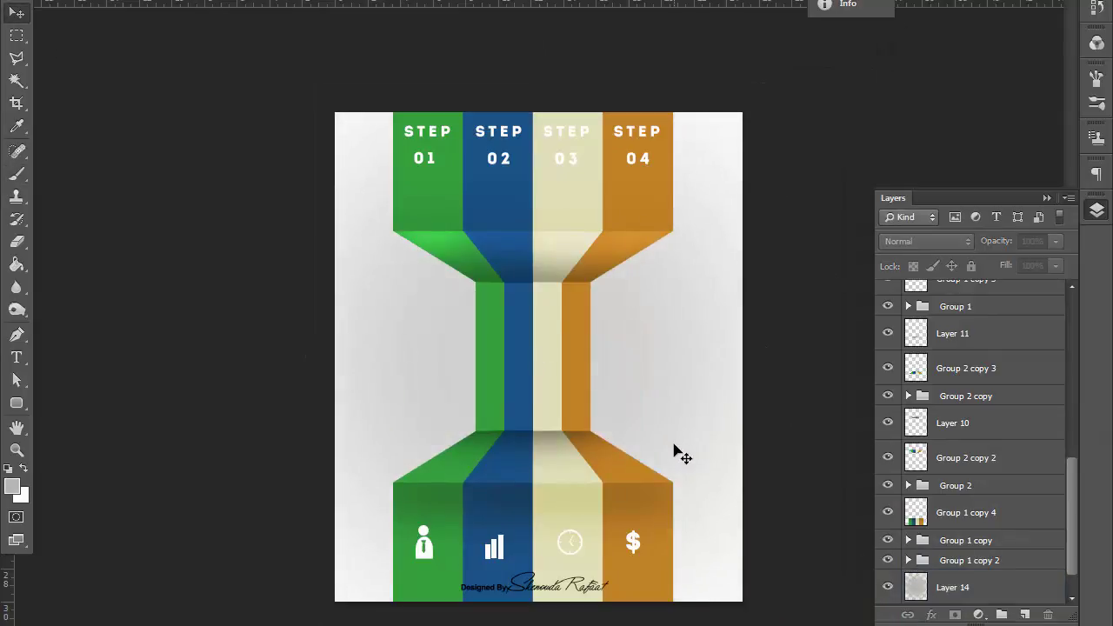